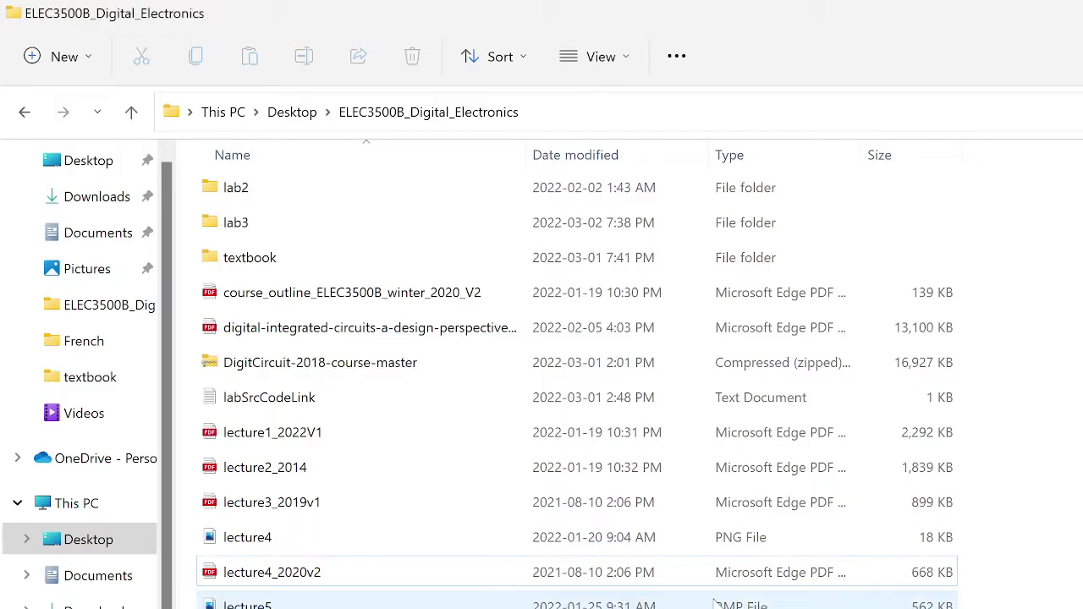
Cycle through the open windows, briefly playing the lecture video, and bring OBS 27.1.3 to the front
key("alt+Tab")
key("alt+Tab")
key("alt+Tab")
key("alt+Tab")
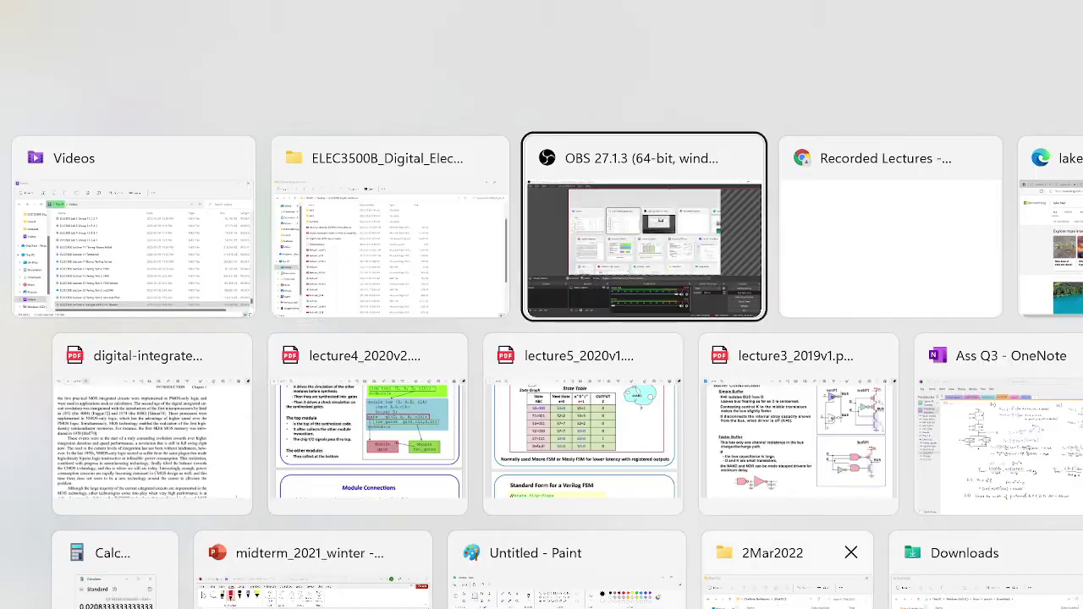
key("alt+Tab")
left_click(730, 469)
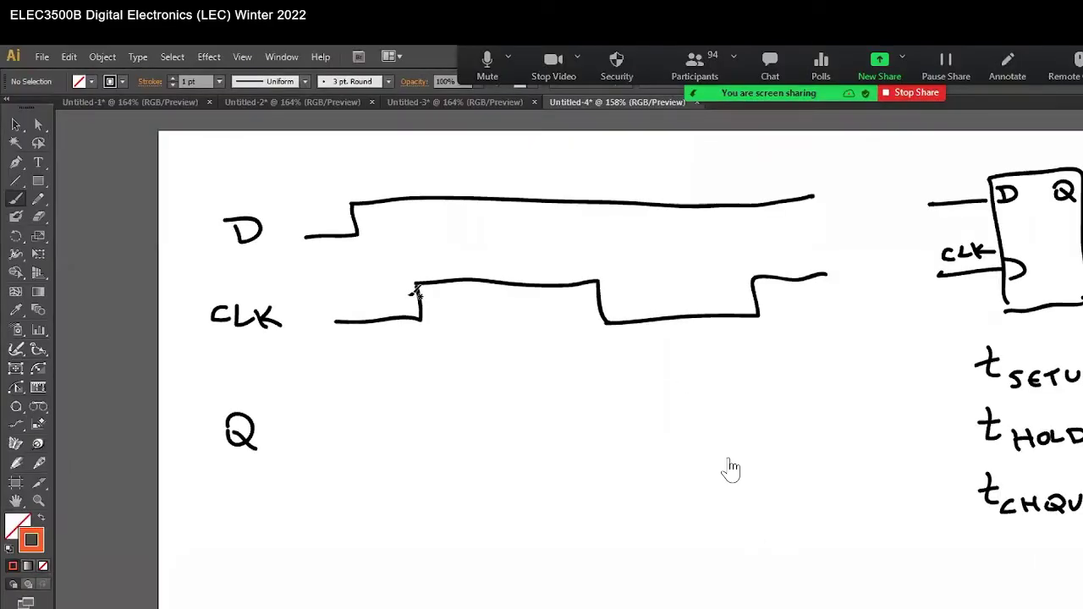
key("alt+Tab")
key("alt+Tab")
key("alt+Tab")
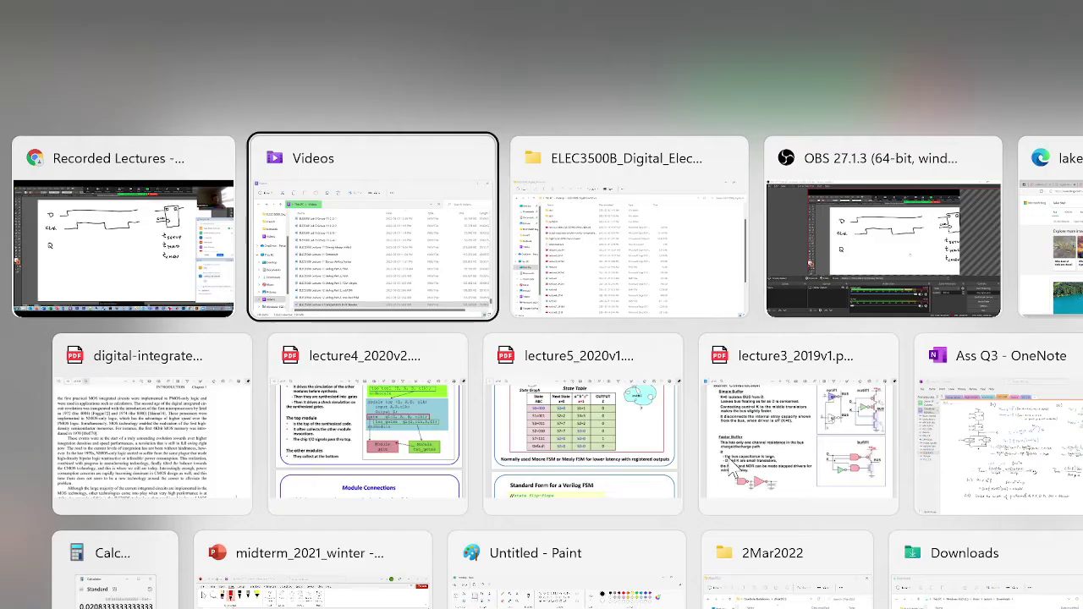
key("alt+Tab")
key("alt+Tab")
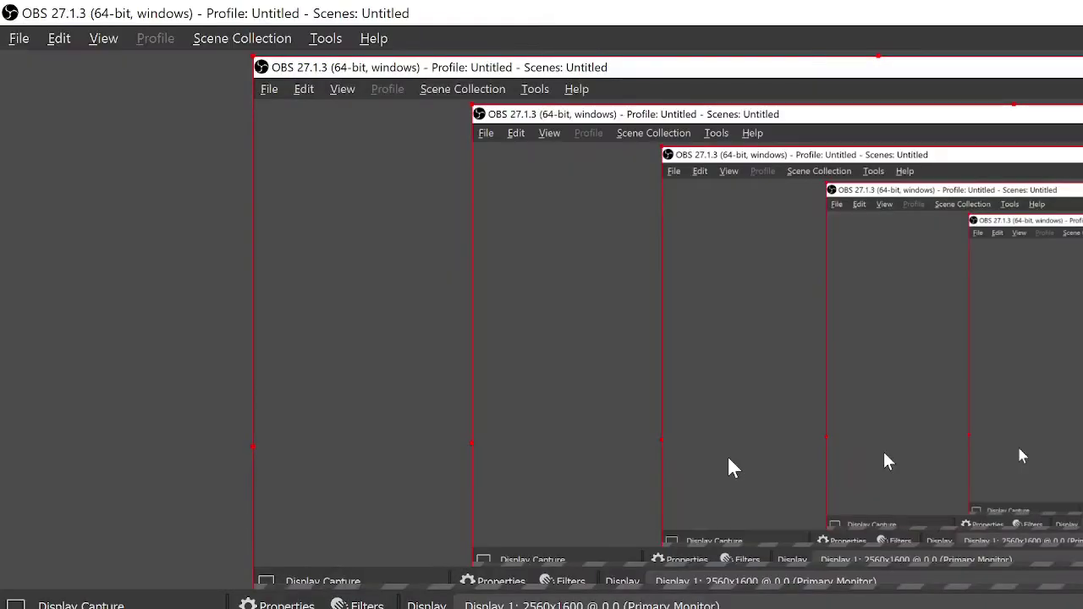
key("alt+Tab")
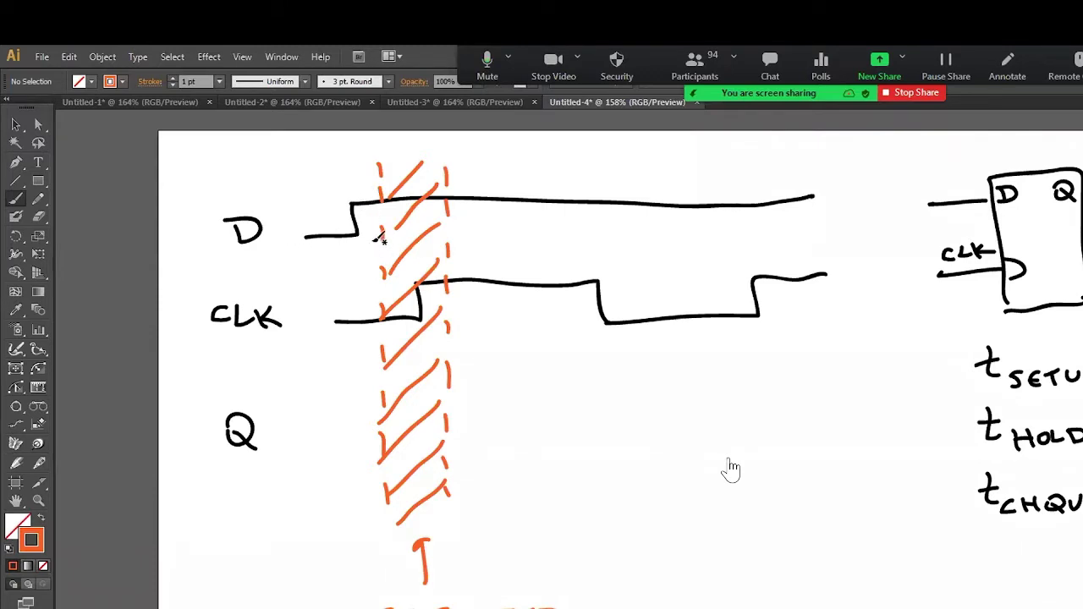
Reset the colours to default white fill and black stroke
key("d")
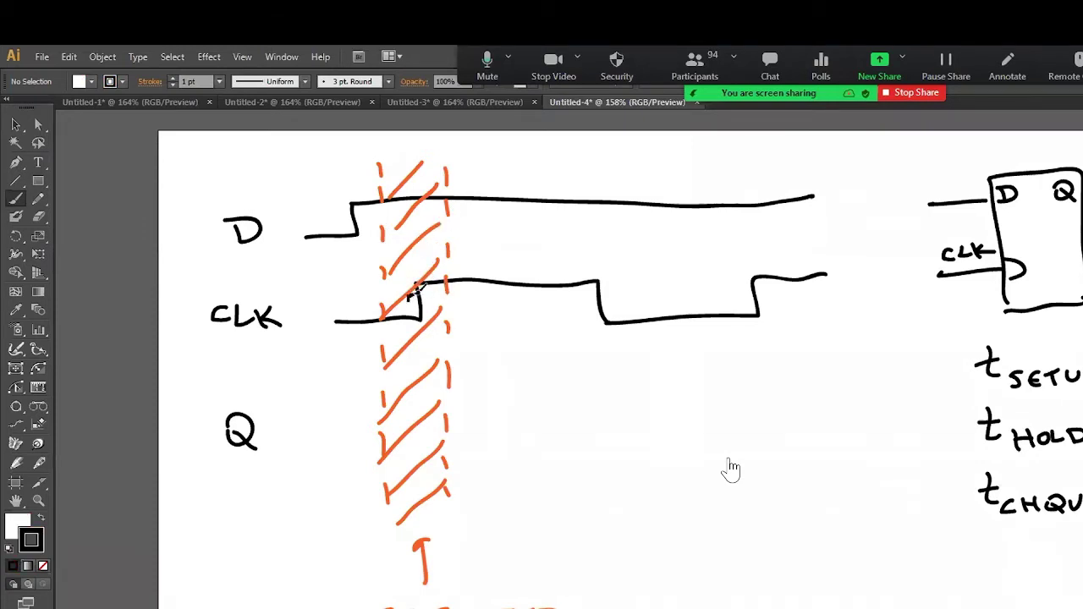
Draw a curved arrow from the CLK edge up to D, then Q's two band lines with hatching
mouse_move(416, 300)
left_mouse_down()
mouse_move(395, 276)
mouse_move(406, 247)
left_mouse_up()
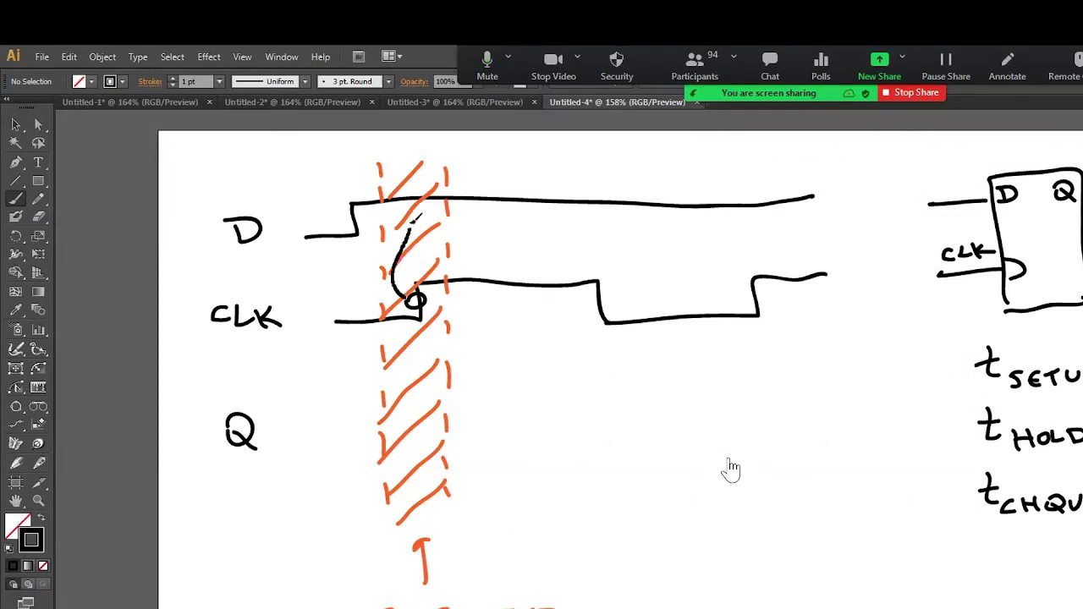
left_click_drag(411, 201, 418, 218)
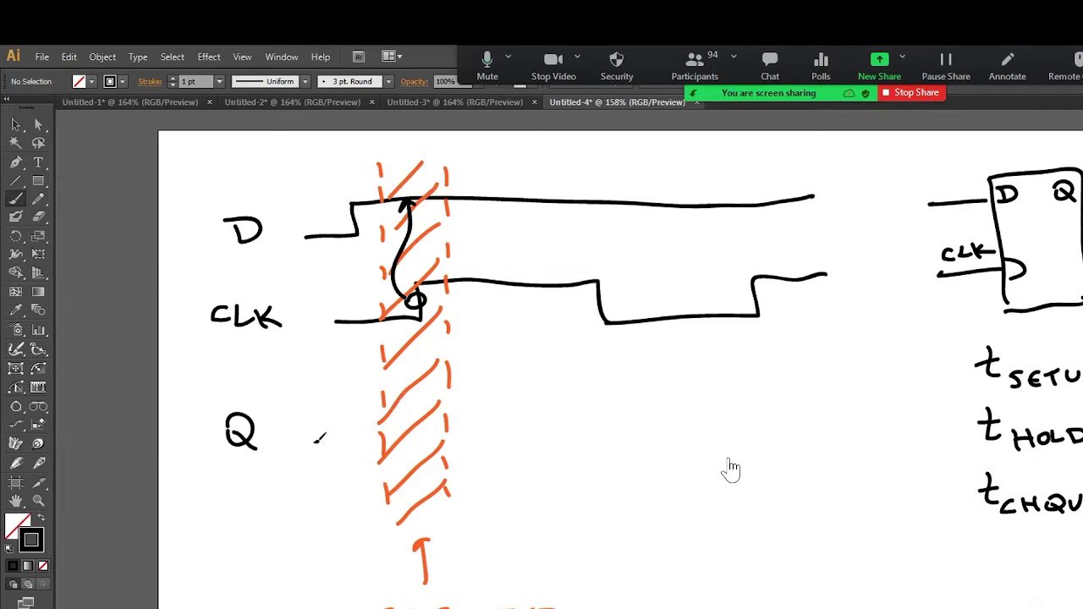
left_click_drag(325, 439, 415, 432)
left_click_drag(320, 399, 411, 390)
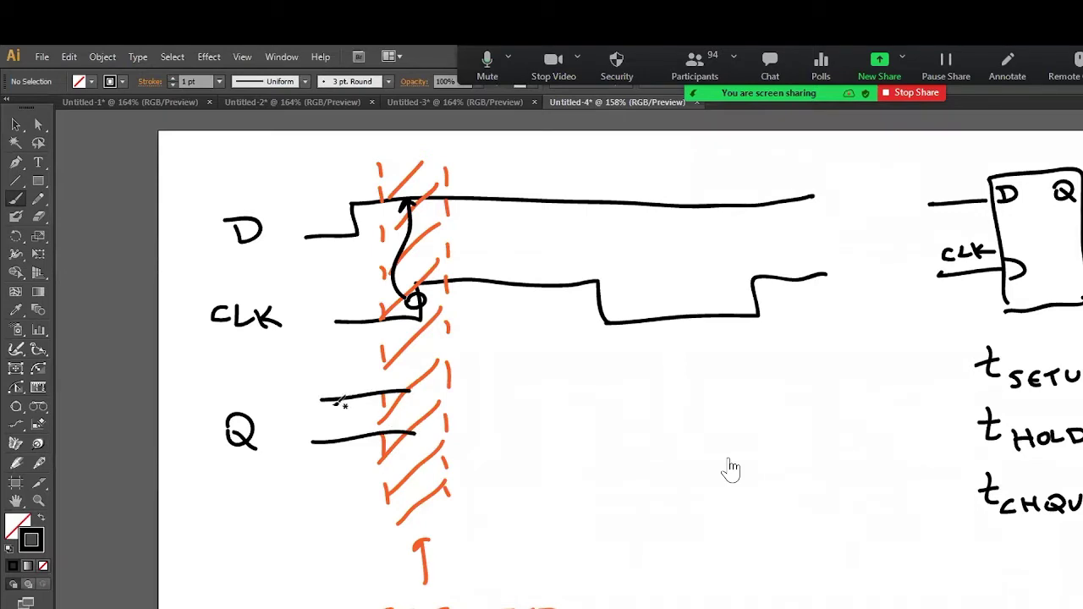
mouse_move(324, 406)
left_mouse_down()
mouse_move(349, 432)
mouse_move(364, 431)
left_mouse_up()
mouse_move(353, 400)
left_mouse_down()
mouse_move(384, 429)
mouse_move(409, 428)
left_mouse_up()
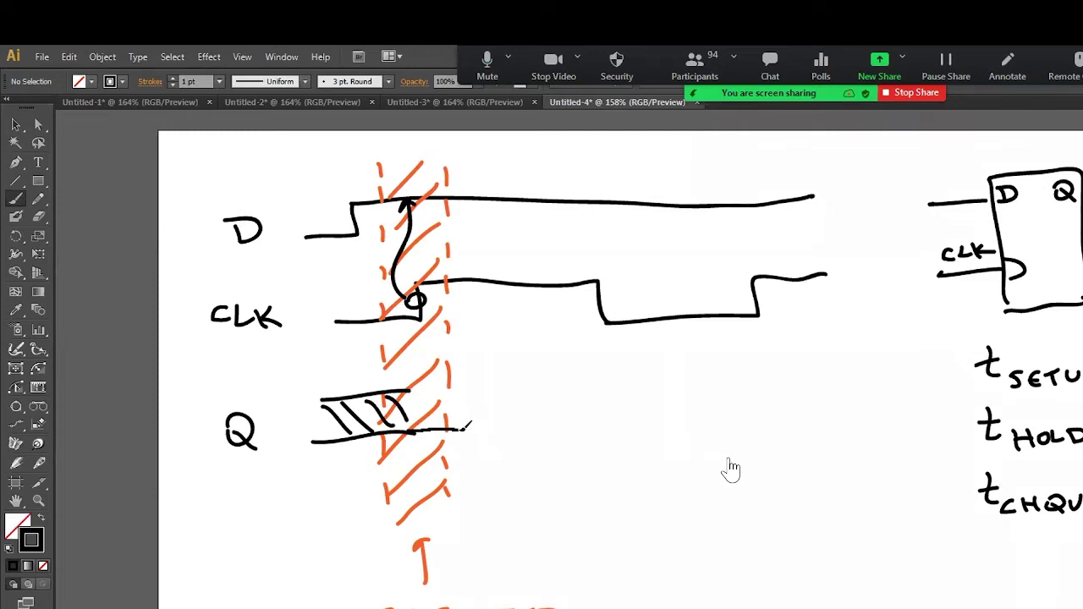
Cross-hatch the Q band, step Q up after it, and arrow the clock edge down to Q
mouse_move(470, 430)
left_mouse_down()
mouse_move(466, 388)
mouse_move(501, 391)
left_mouse_up()
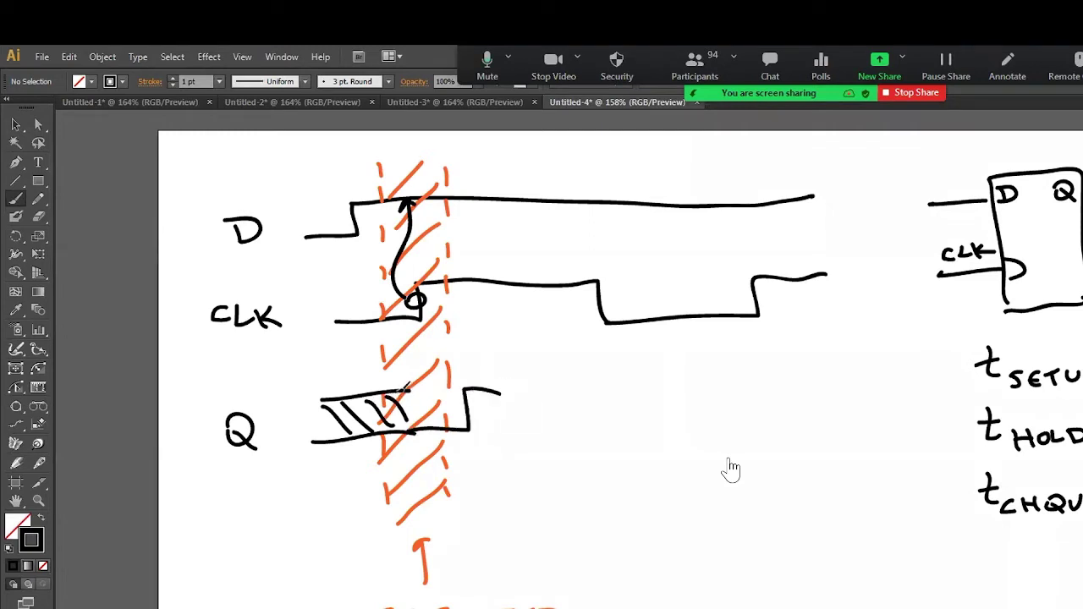
mouse_move(398, 390)
left_mouse_down()
mouse_move(465, 388)
mouse_move(444, 429)
left_mouse_up()
left_click_drag(439, 388, 467, 423)
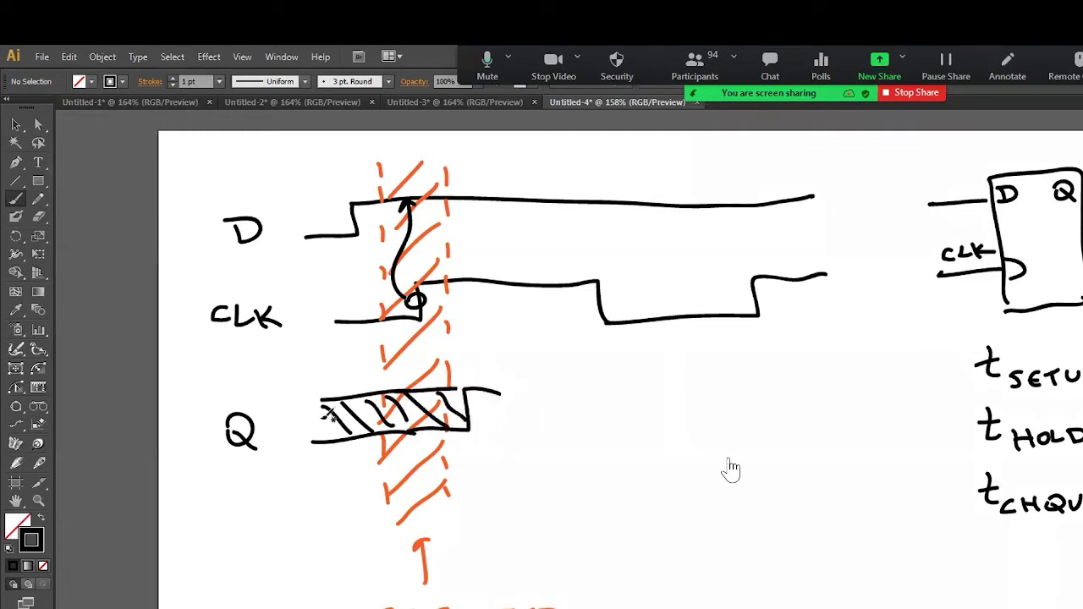
left_click_drag(345, 400, 324, 440)
left_click_drag(383, 394, 354, 442)
left_click_drag(415, 393, 392, 434)
left_click_drag(448, 387, 418, 428)
left_click_drag(462, 388, 432, 430)
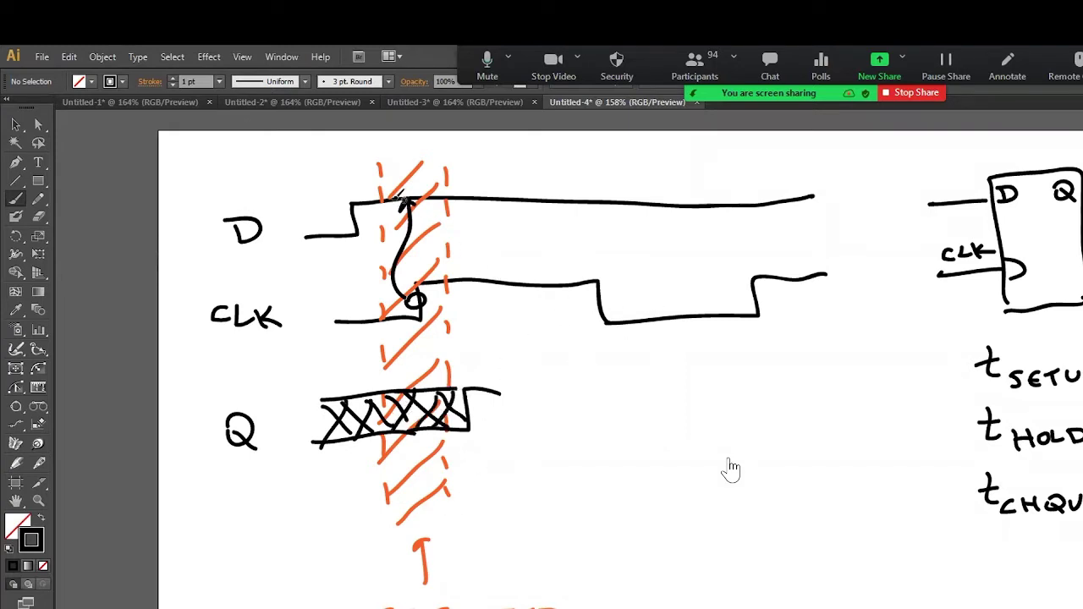
mouse_move(421, 298)
left_mouse_down()
mouse_move(480, 330)
mouse_move(486, 367)
mouse_move(496, 364)
left_mouse_up()
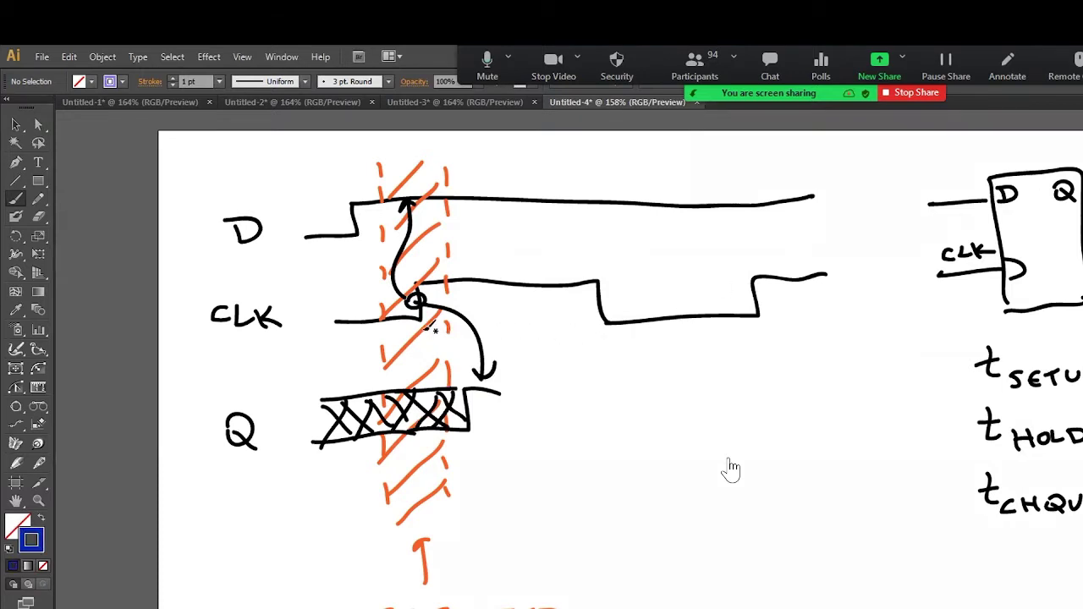
Mark the delay below CLK with blue ticks and arrows labelled tCHQV, underlining tCHQV in the list
left_click_drag(423, 330, 423, 367)
left_click_drag(464, 335, 464, 369)
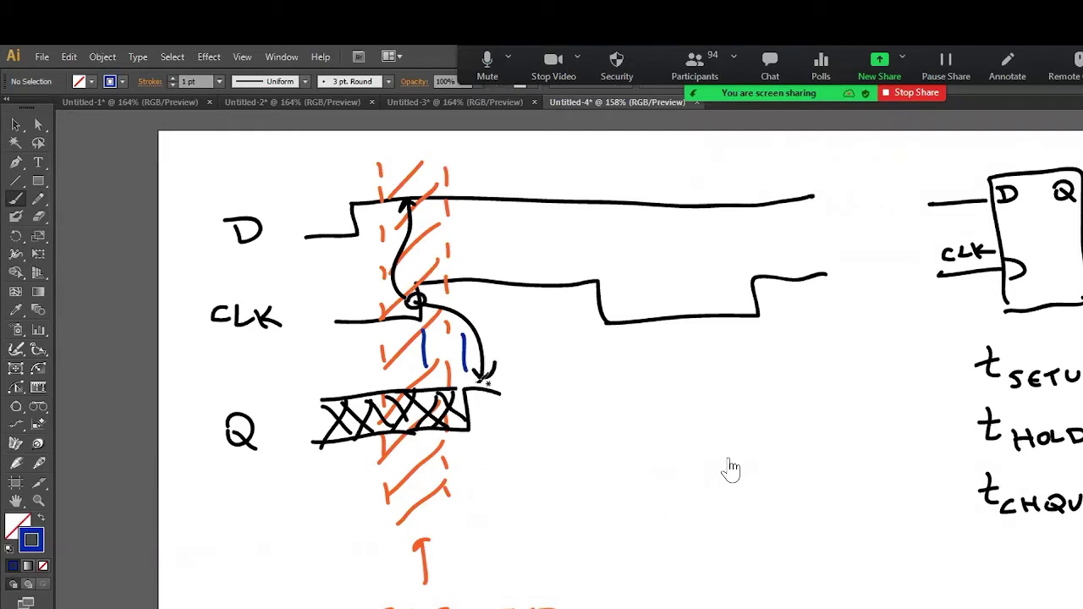
left_click_drag(360, 353, 543, 344)
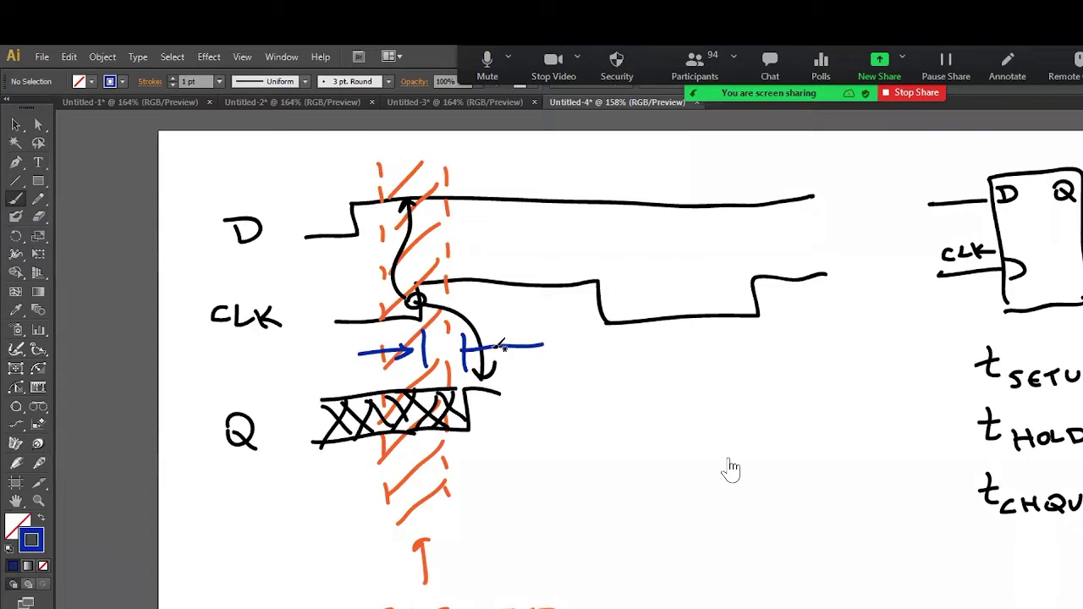
mouse_move(478, 335)
left_mouse_down()
mouse_move(464, 346)
mouse_move(477, 361)
left_mouse_up()
left_click_drag(553, 356, 564, 374)
mouse_move(549, 363)
left_mouse_down()
mouse_move(563, 362)
mouse_move(565, 384)
mouse_move(596, 386)
mouse_move(611, 372)
left_mouse_up()
mouse_move(618, 377)
left_mouse_down()
mouse_move(633, 389)
mouse_move(652, 371)
left_mouse_up()
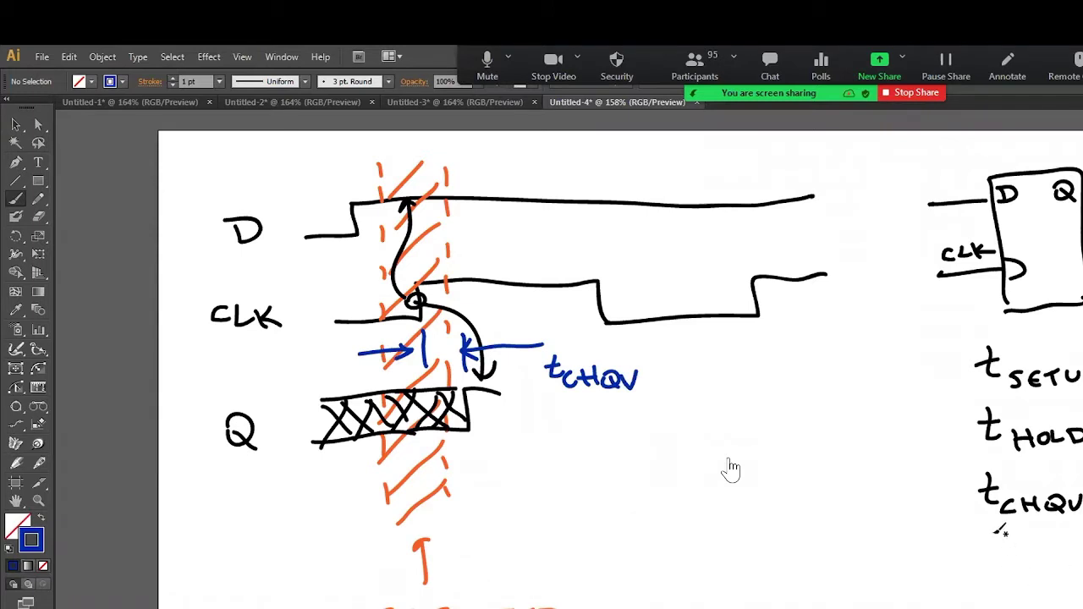
left_click_drag(1003, 530, 1082, 533)
mouse_move(648, 545)
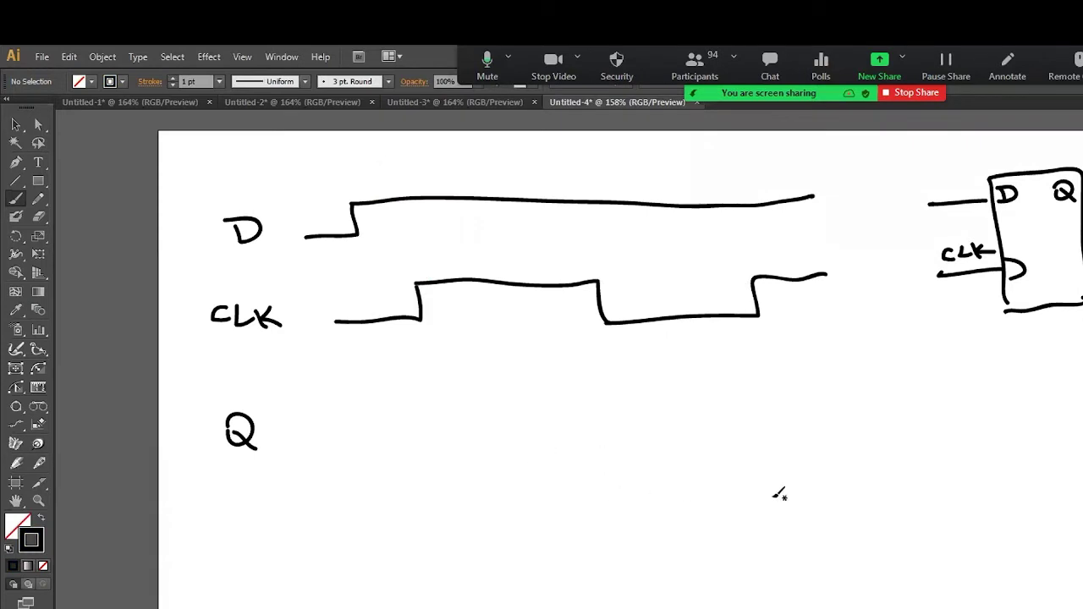
Switch to the lecture video, play it, and pause once the tSETUP and tHOLD arrows appear
key("alt+Tab")
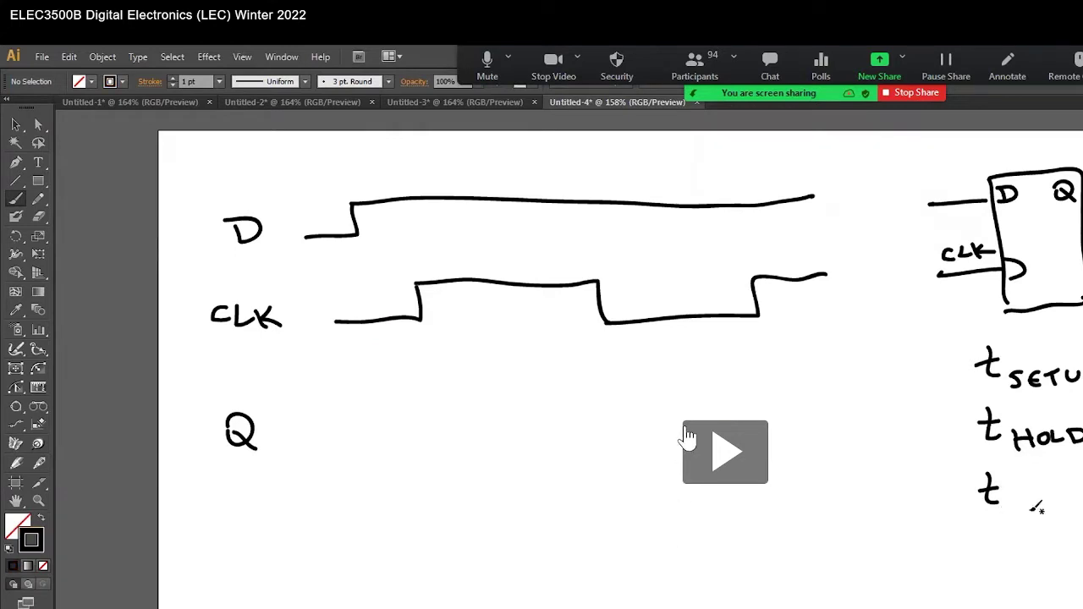
left_click(689, 440)
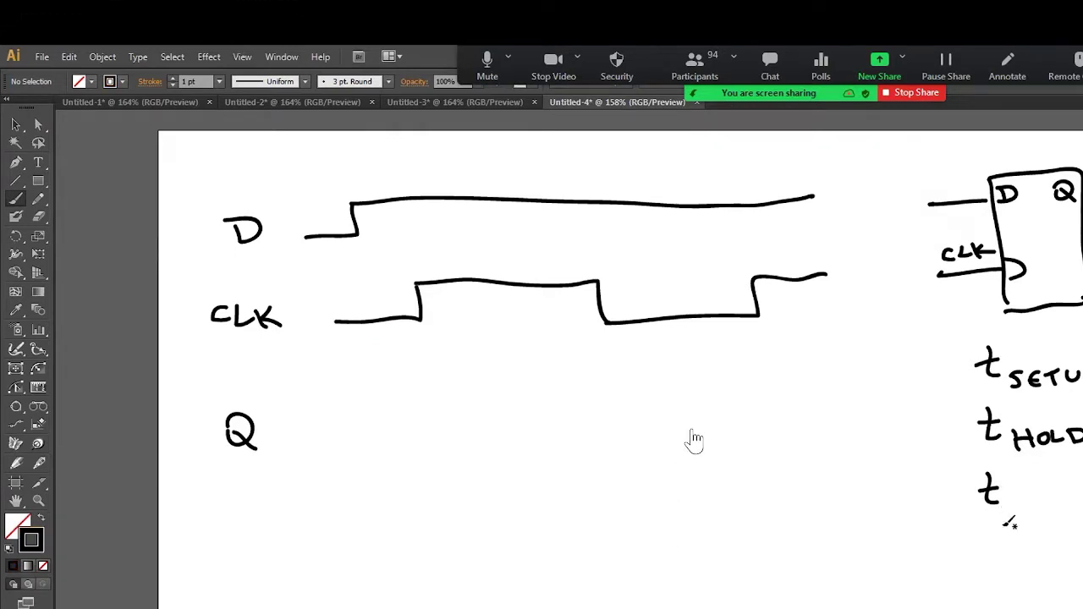
left_click(1058, 525)
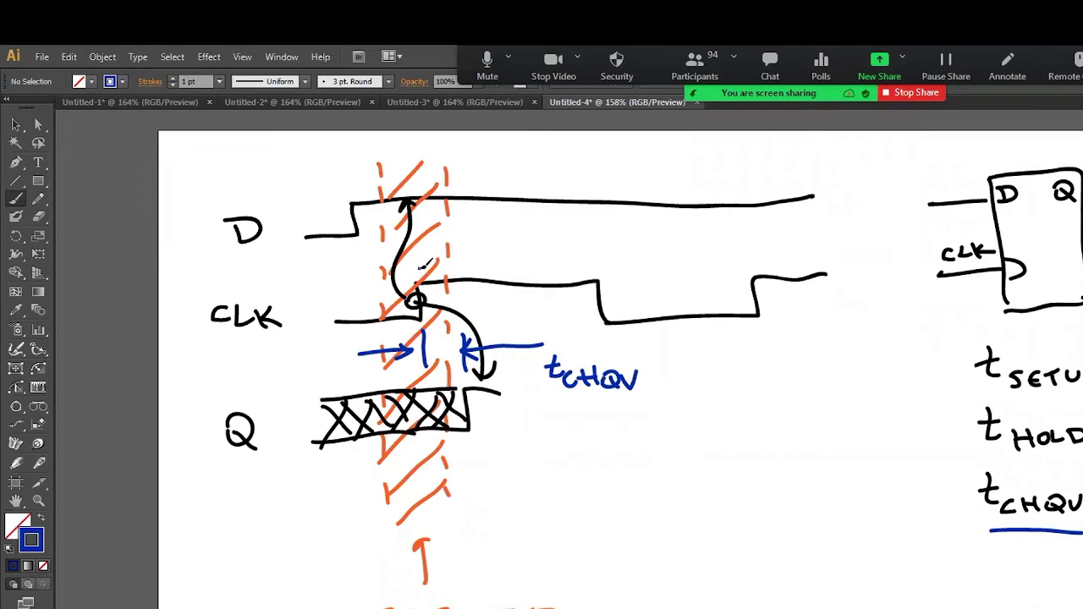
Pause the lecture video and begin handwriting the blue tHOLD label beside the hold arrow
left_click(1077, 576)
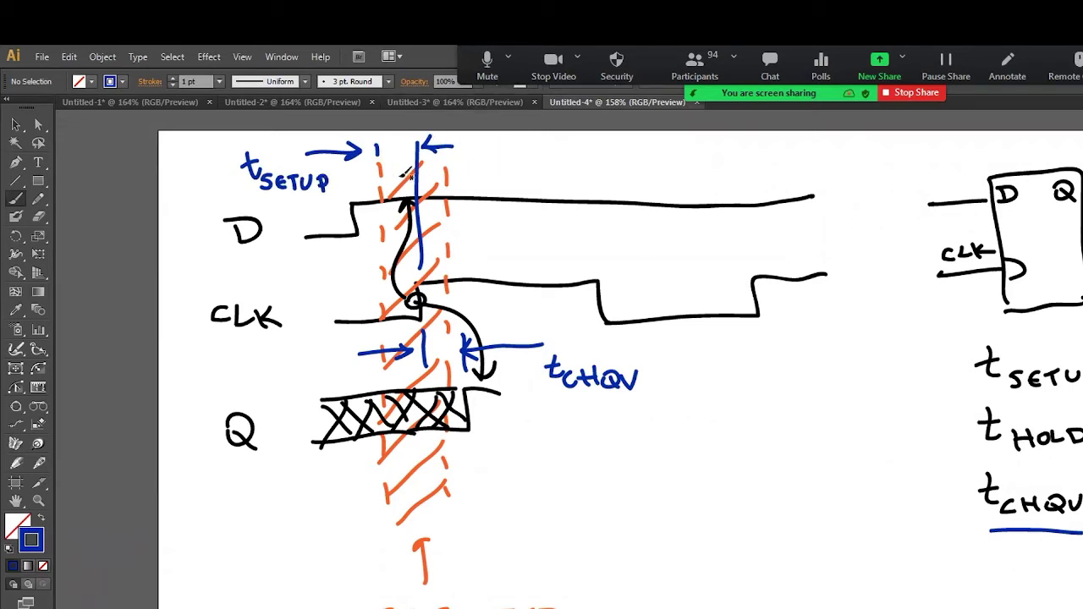
left_click_drag(404, 170, 471, 183)
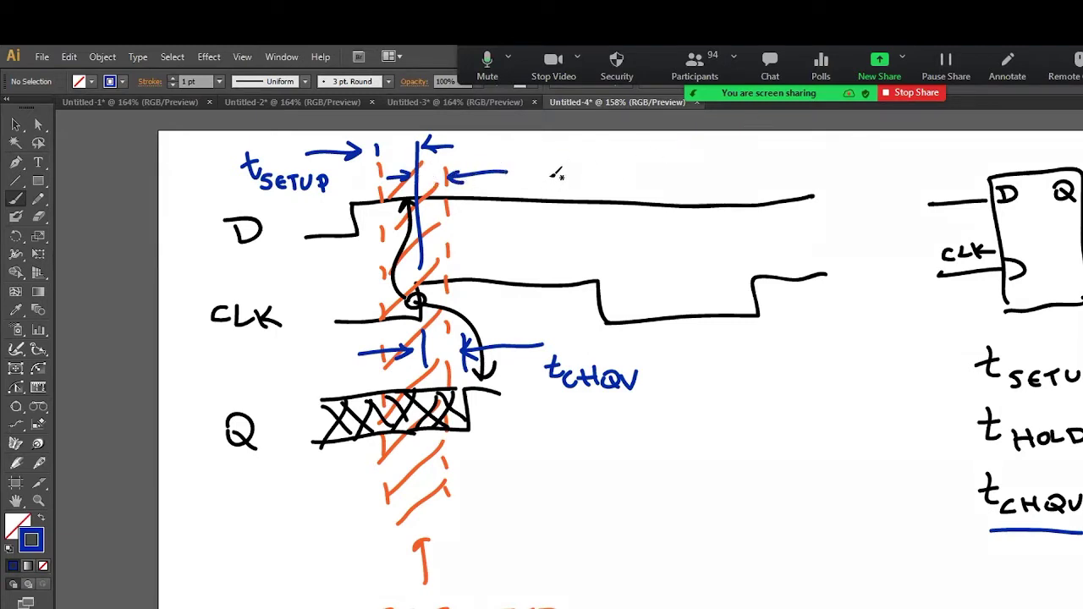
mouse_move(525, 155)
left_mouse_down()
mouse_move(521, 177)
mouse_move(531, 165)
mouse_move(538, 179)
mouse_move(595, 173)
mouse_move(586, 182)
left_mouse_up()
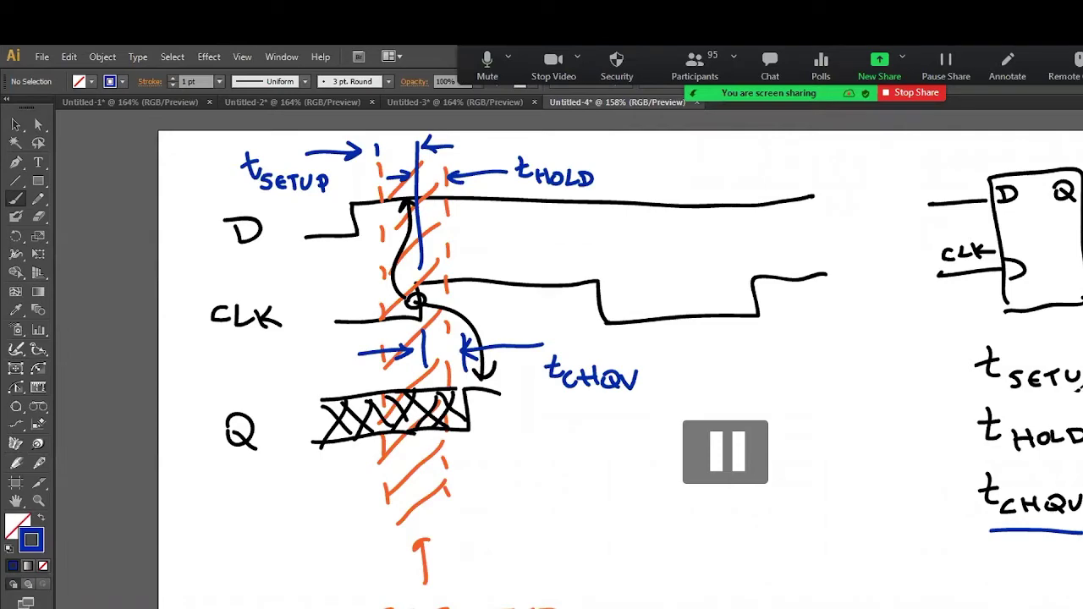
key("alt+Tab")
key("alt+Tab")
key("alt+Tab")
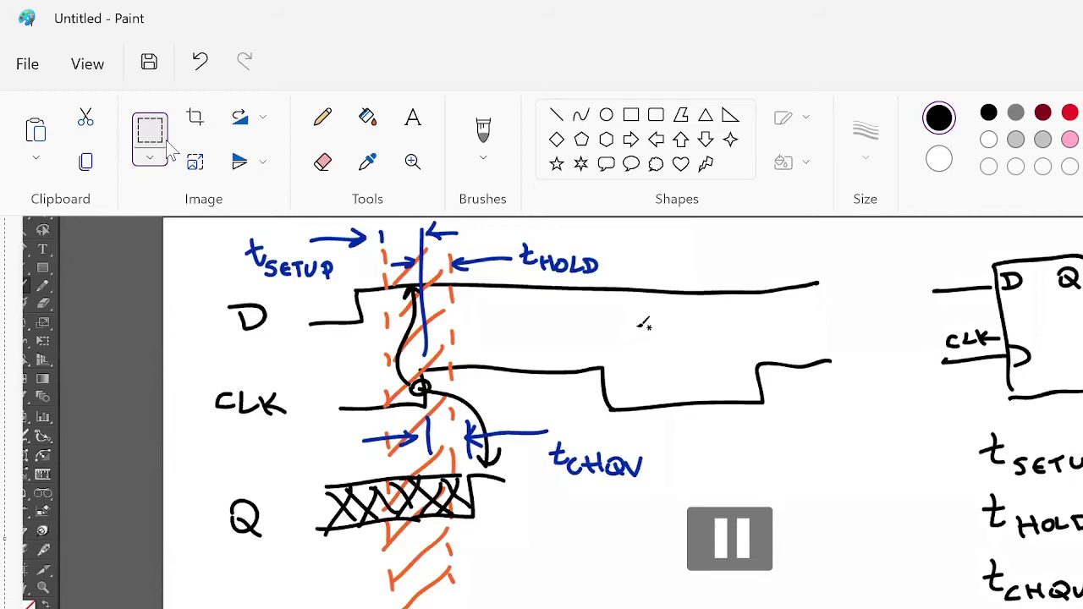
left_click_drag(198, 222, 1072, 608)
key("alt+Tab")
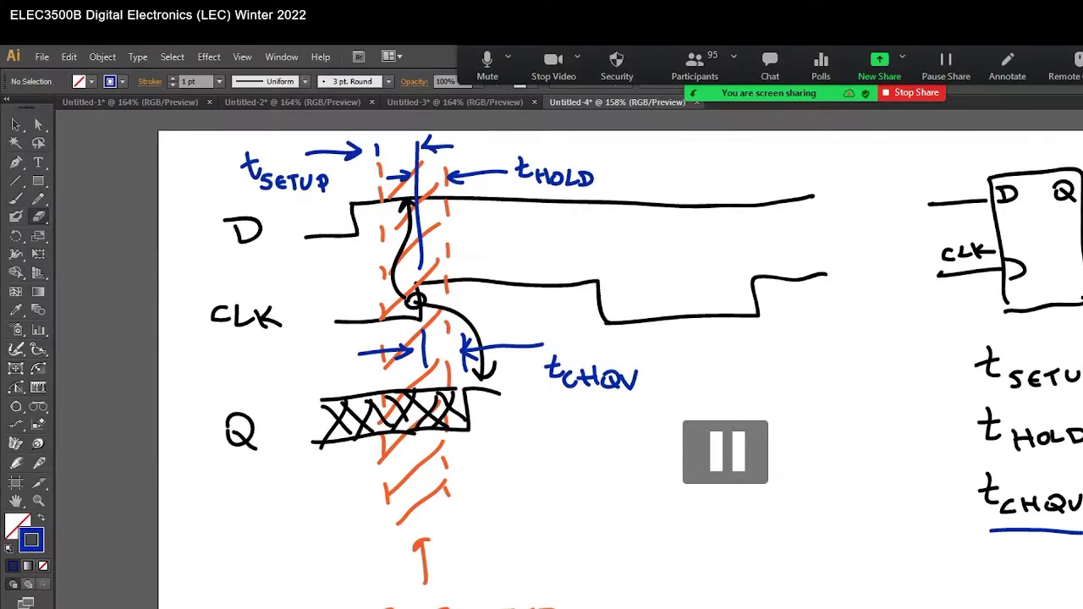
key("alt+Tab")
key("alt+Tab")
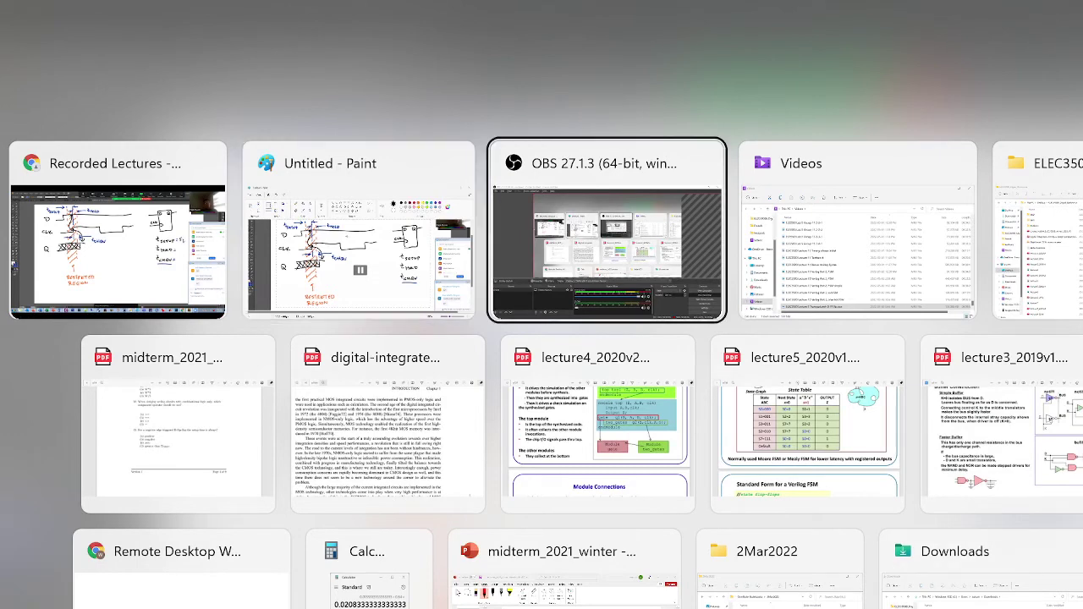
key("alt+Tab")
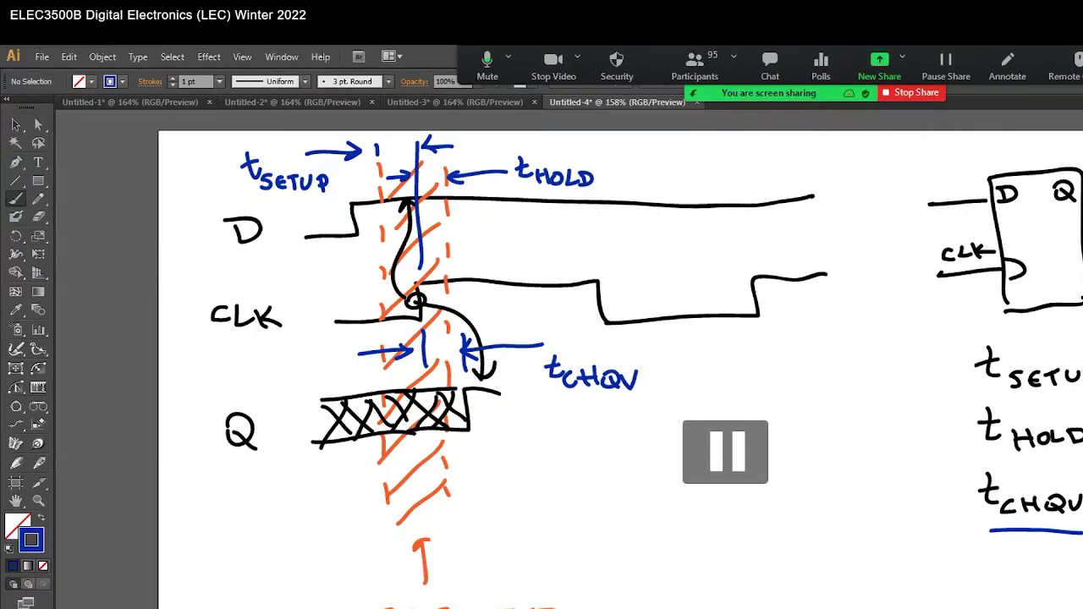
Switch to the midterm_2021_winter deck and select the timing-diagram picture on slide 19
key("alt+Tab")
key("alt+Tab")
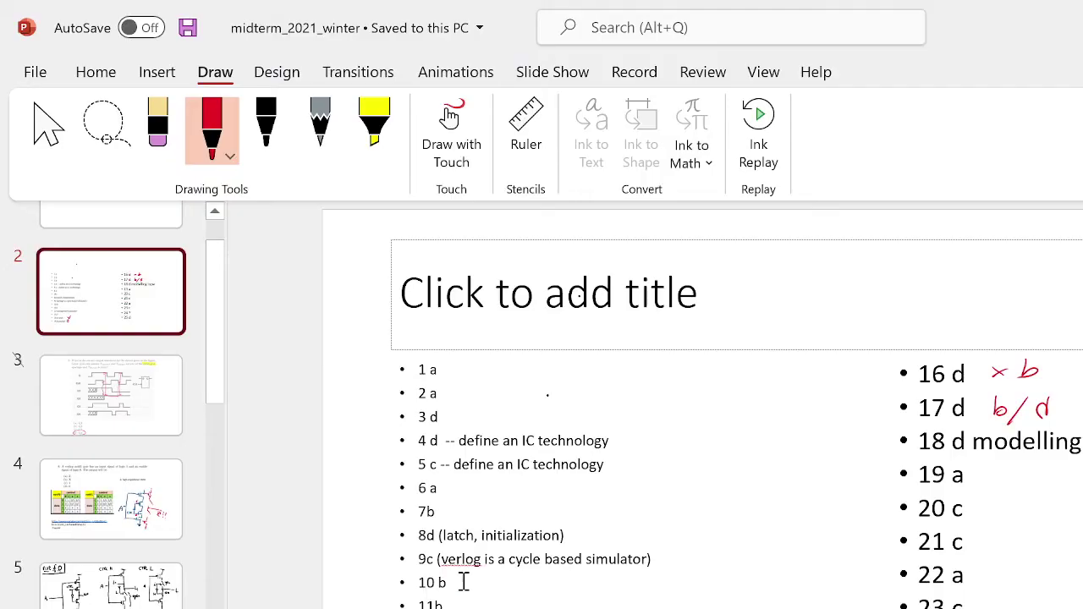
scroll(127, 423, "down", 10)
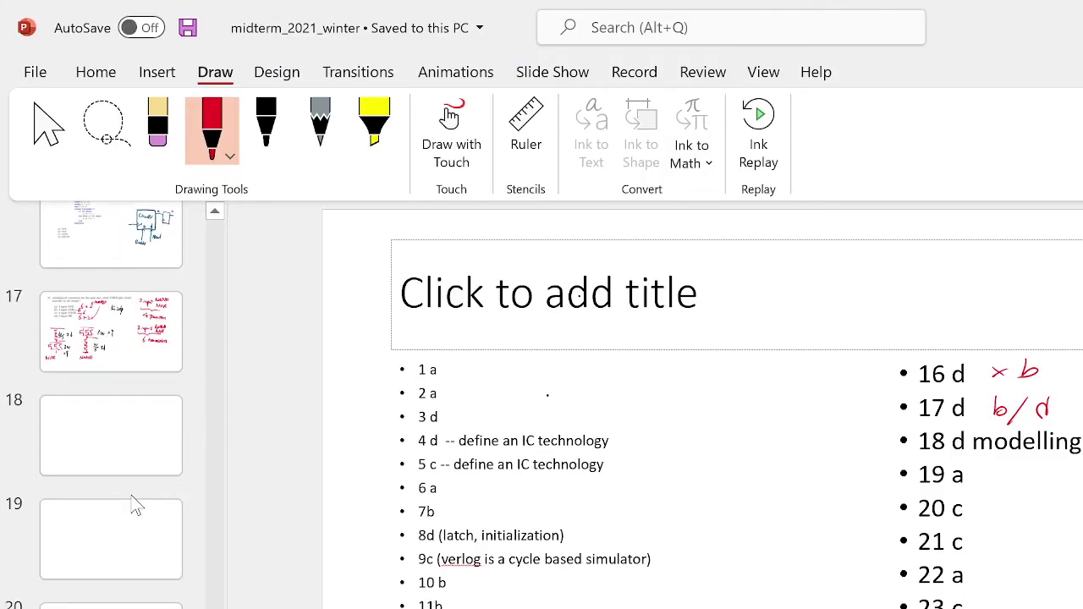
left_click(116, 550)
left_click(559, 547)
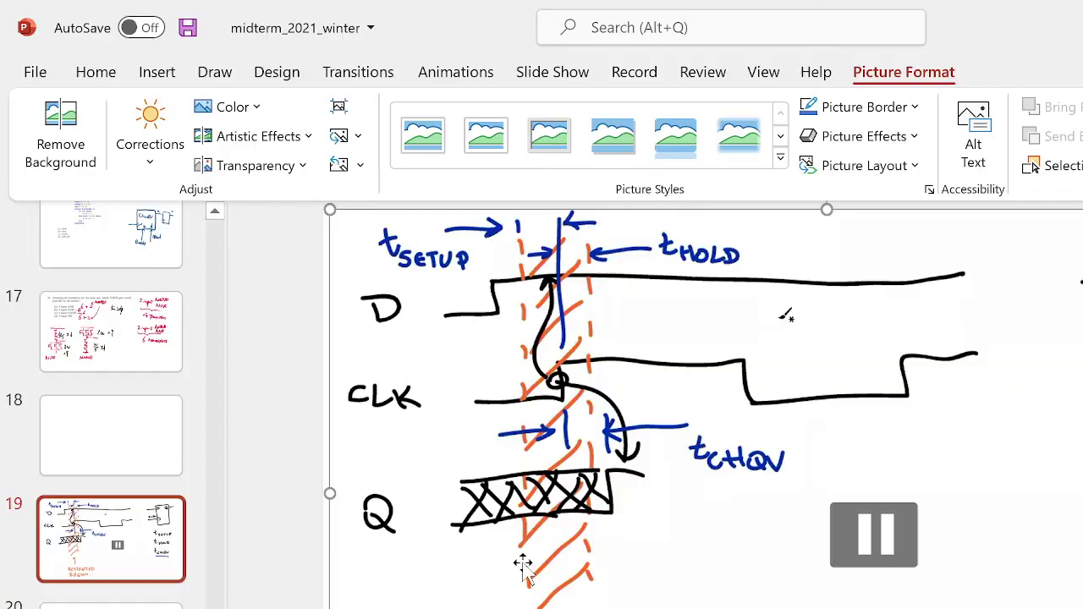
key("alt+Tab")
key("alt+Tab")
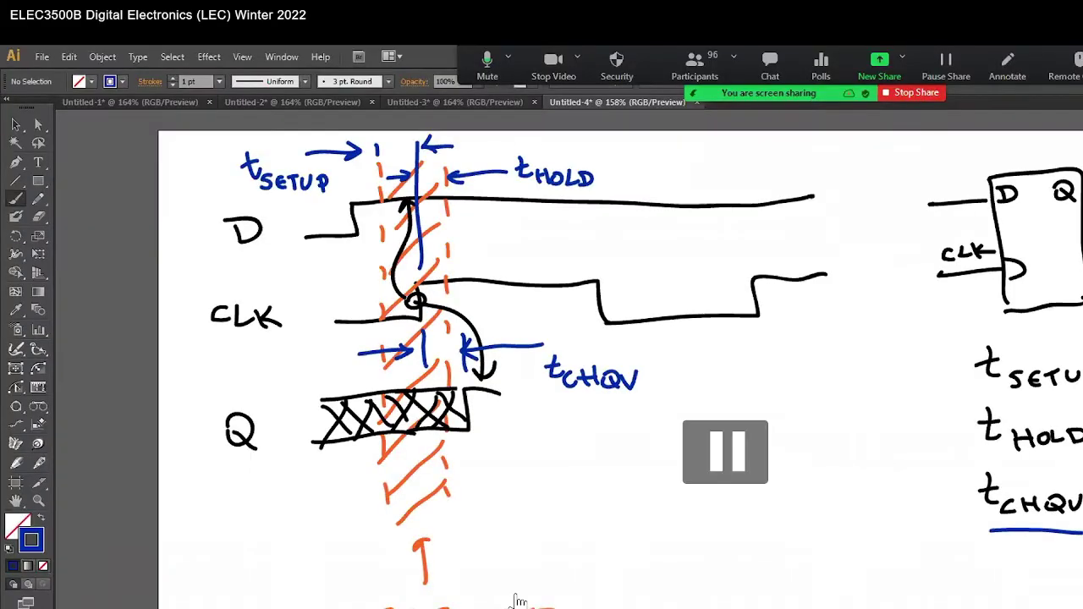
key("alt+Tab")
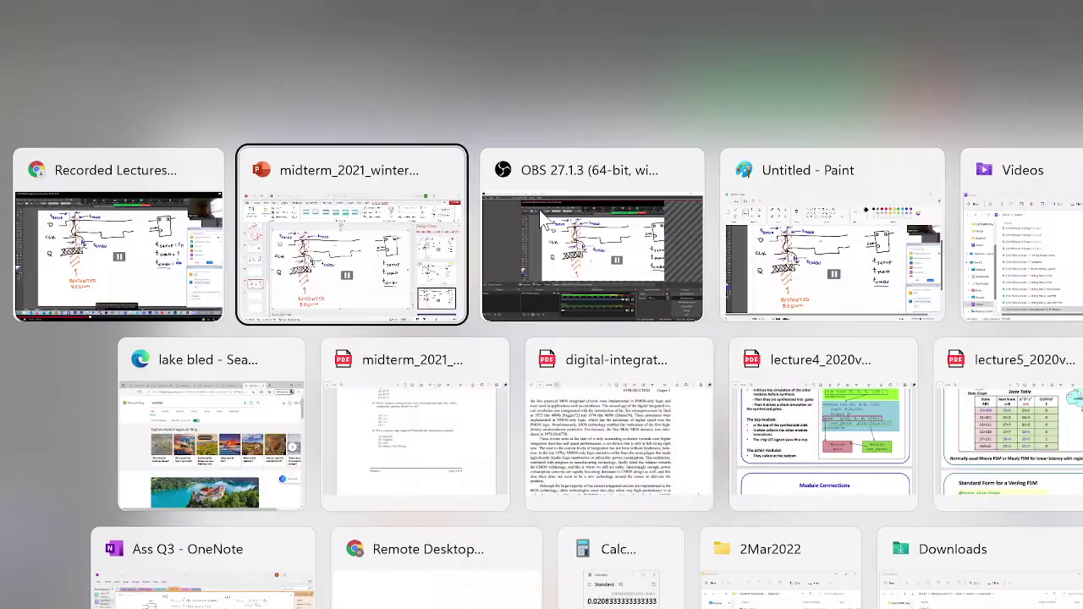
Browse slides 18 and 15, return to slide 19, and pick the red pen
left_click(73, 543)
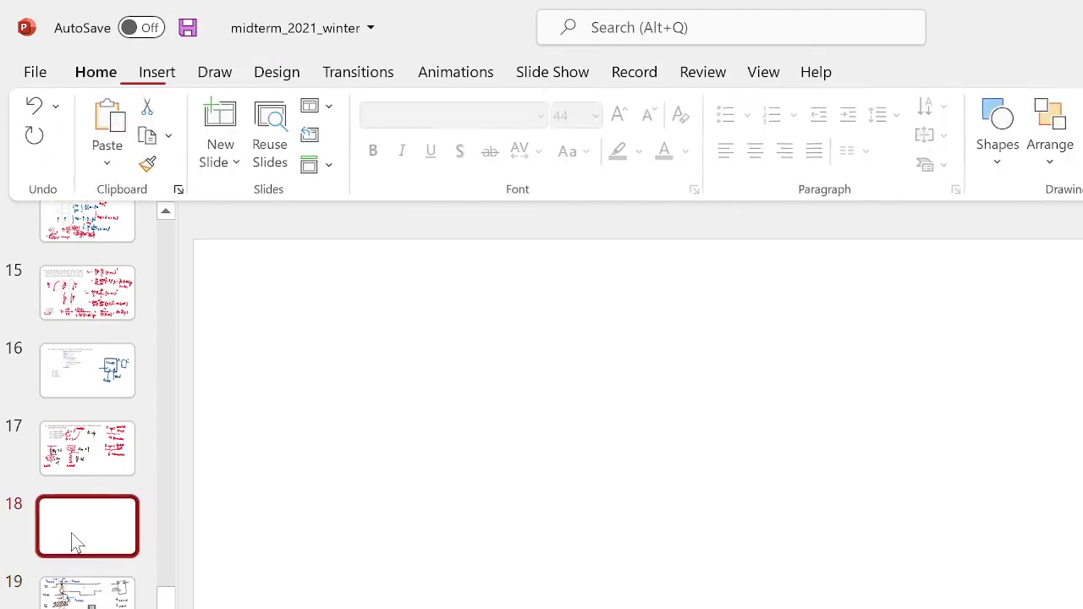
left_click(116, 314)
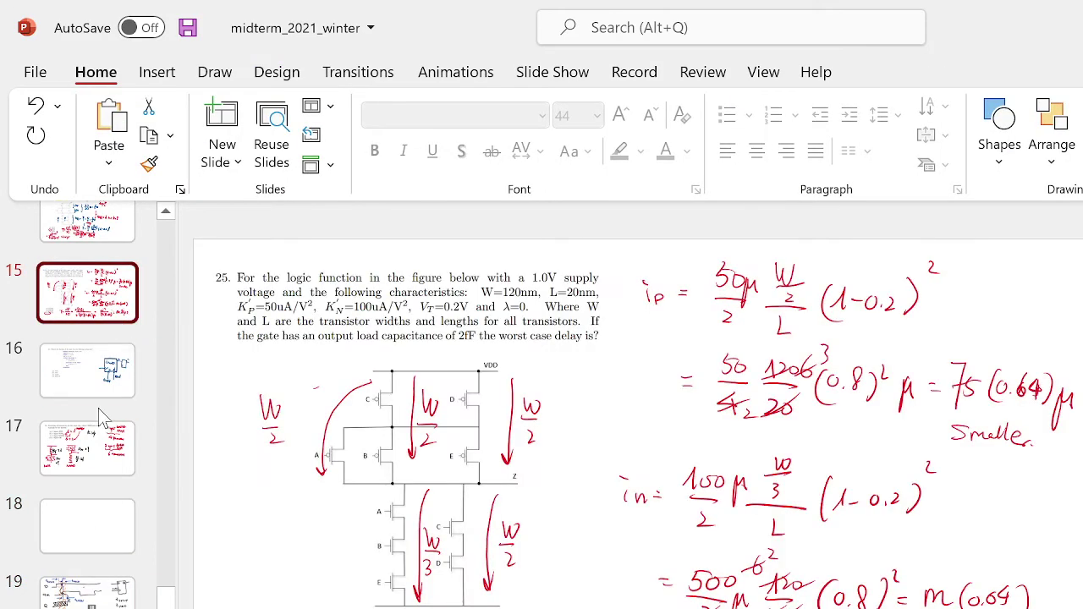
left_click(105, 596)
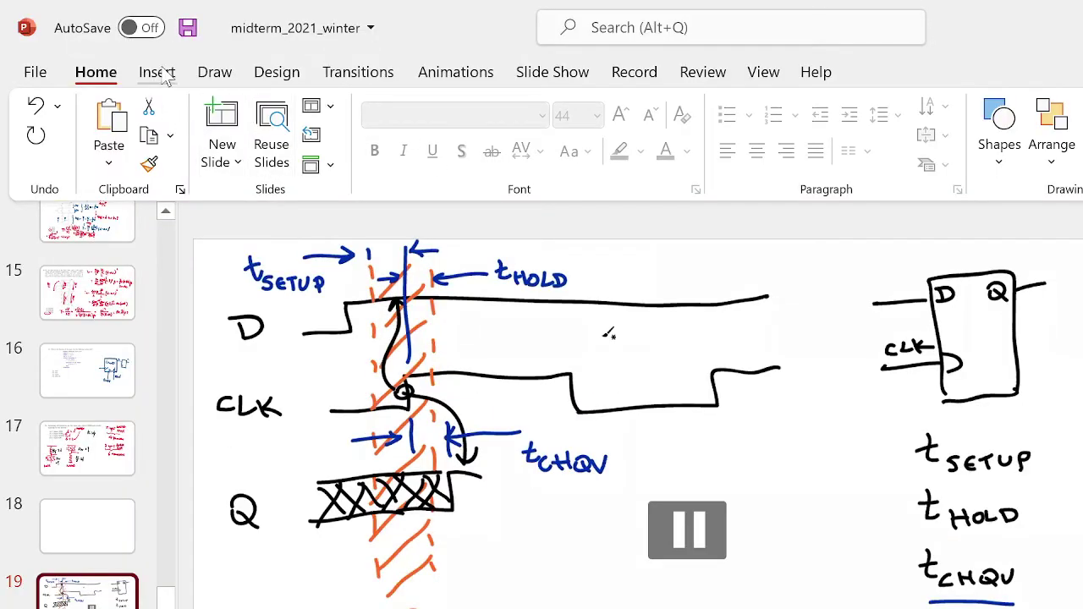
left_click(165, 75)
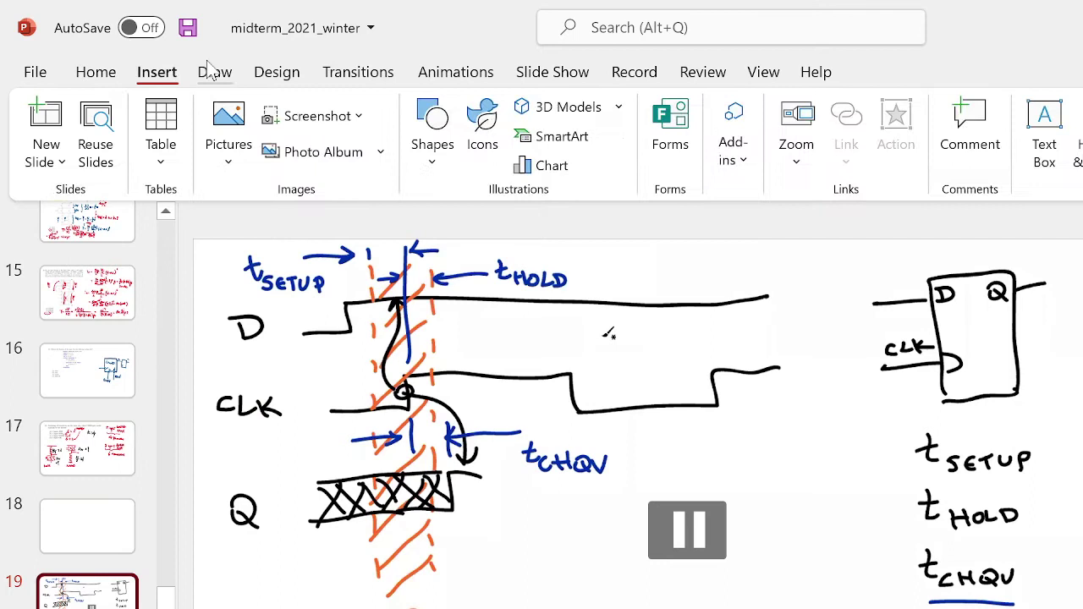
left_click(215, 72)
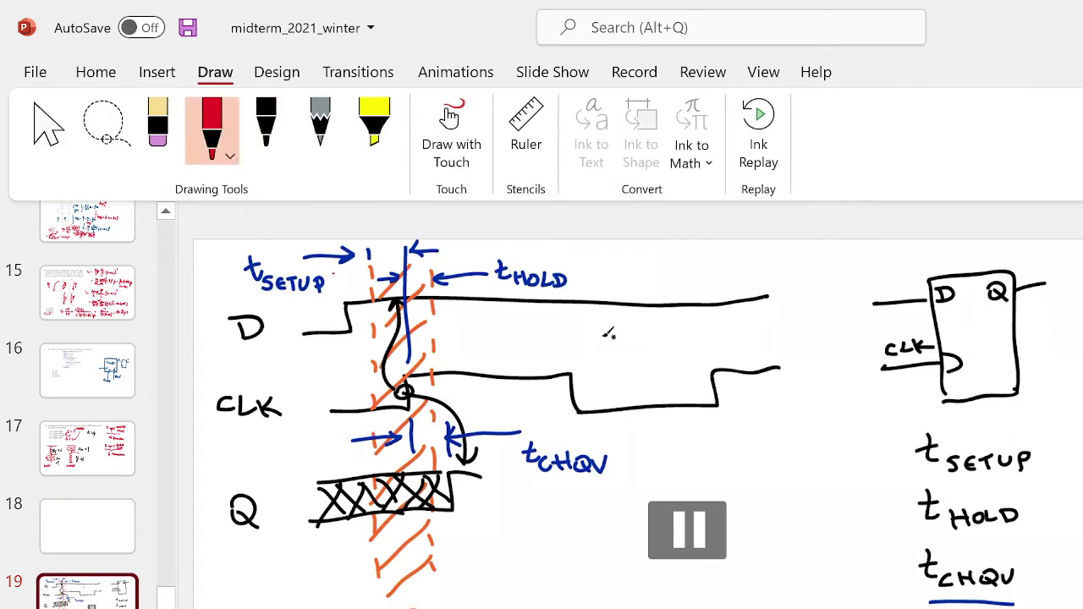
Circle the setup/hold window in red and note that Q changes after thold
mouse_move(376, 269)
left_mouse_down()
mouse_move(349, 252)
mouse_move(372, 284)
mouse_move(282, 591)
left_mouse_up()
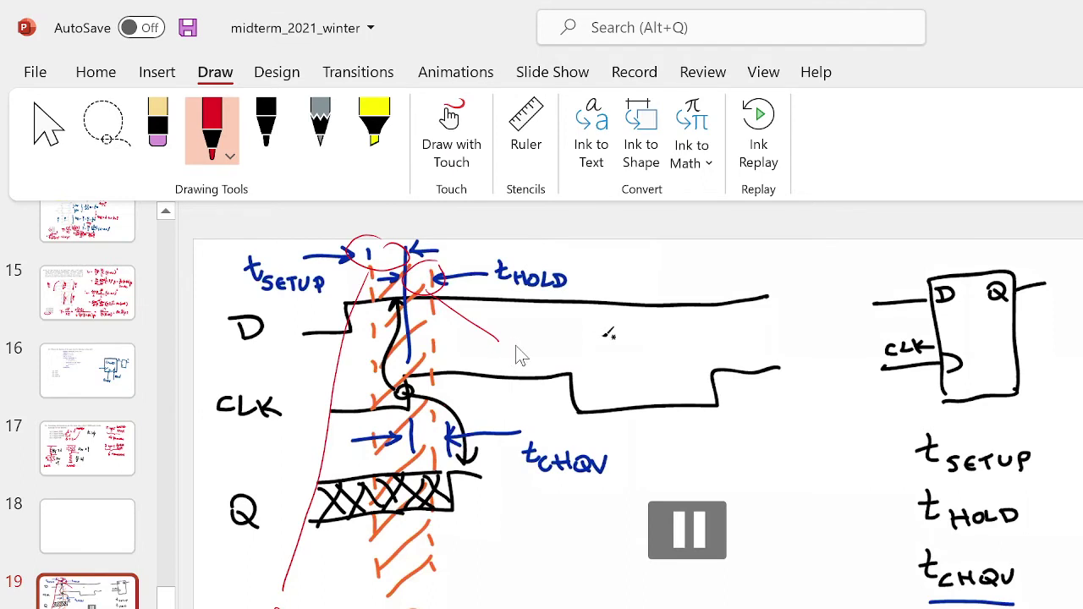
mouse_move(511, 336)
left_mouse_down()
mouse_move(505, 360)
mouse_move(520, 364)
mouse_move(551, 337)
mouse_move(603, 371)
mouse_move(694, 364)
mouse_move(709, 343)
mouse_move(704, 366)
mouse_move(766, 337)
mouse_move(760, 360)
mouse_move(791, 366)
mouse_move(814, 353)
mouse_move(829, 373)
left_mouse_up()
left_click(769, 350)
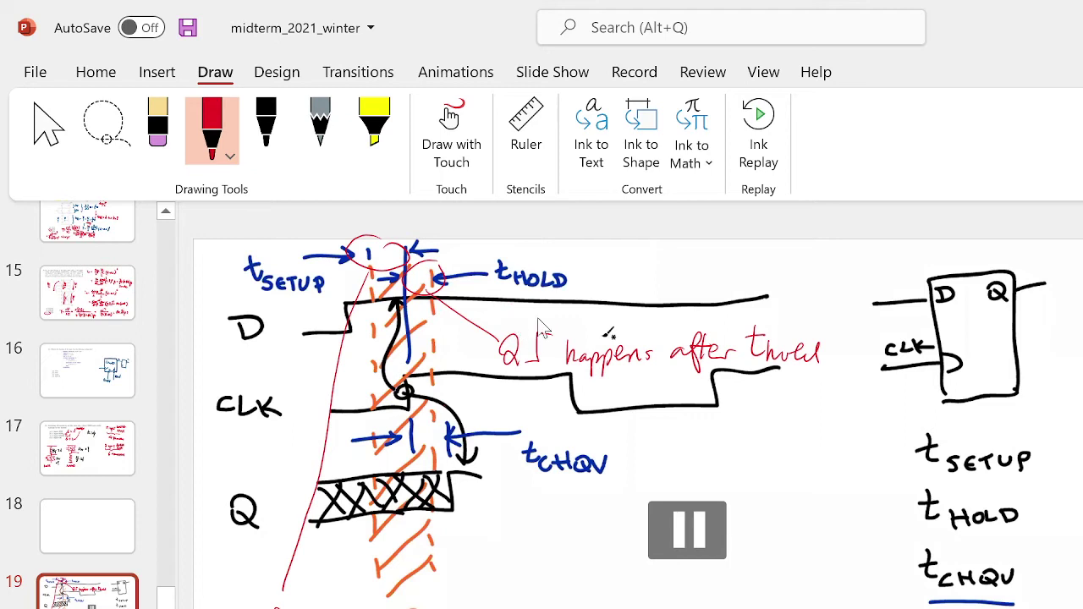
Note that D does not change after thold, fixing a miswritten word, mark tCHQV, and save
mouse_move(535, 325)
left_mouse_down()
mouse_move(575, 288)
mouse_move(643, 262)
mouse_move(683, 259)
mouse_move(706, 280)
mouse_move(770, 269)
mouse_move(811, 284)
mouse_move(846, 279)
mouse_move(862, 292)
mouse_move(872, 273)
left_mouse_up()
mouse_move(675, 318)
left_mouse_down()
mouse_move(733, 305)
mouse_move(784, 320)
left_mouse_up()
left_click(793, 315)
mouse_move(777, 301)
left_mouse_down()
mouse_move(790, 300)
mouse_move(806, 332)
mouse_move(846, 315)
left_mouse_up()
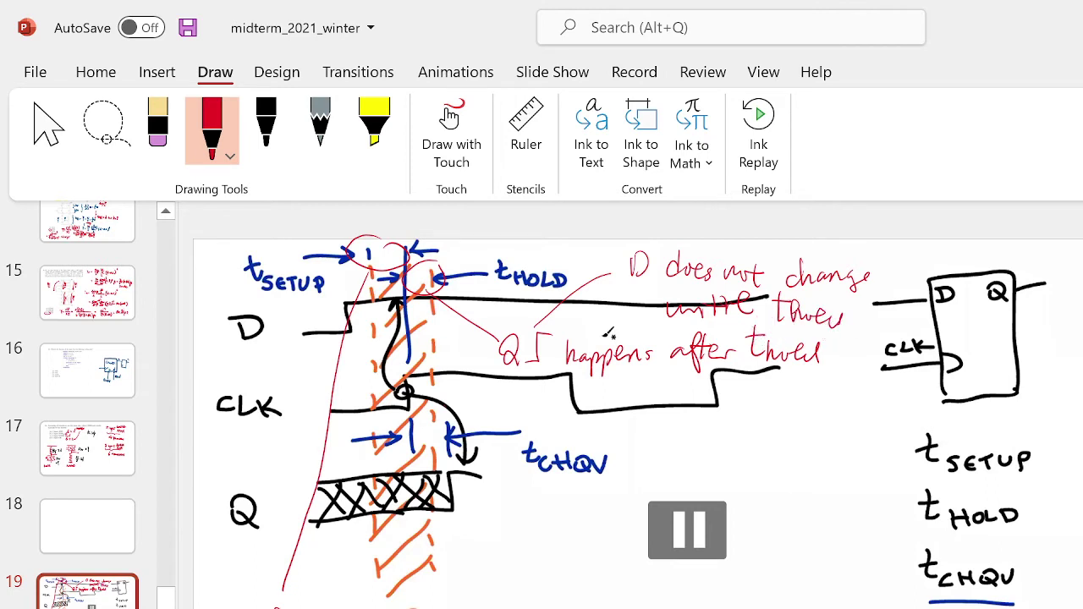
key("ctrl+z")
key("ctrl+z")
key("ctrl+z")
key("ctrl+z")
key("ctrl+z")
key("ctrl+z")
mouse_move(774, 310)
left_mouse_down()
mouse_move(800, 331)
mouse_move(830, 318)
mouse_move(845, 326)
mouse_move(842, 296)
mouse_move(855, 313)
mouse_move(838, 305)
mouse_move(844, 326)
mouse_move(884, 322)
mouse_move(899, 335)
left_mouse_up()
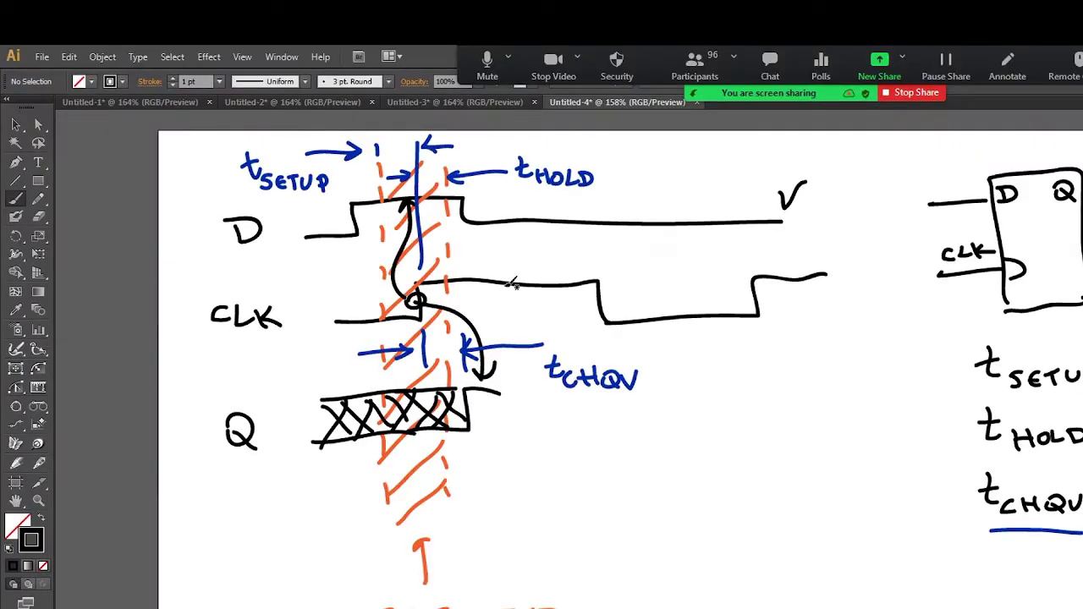
mouse_move(767, 386)
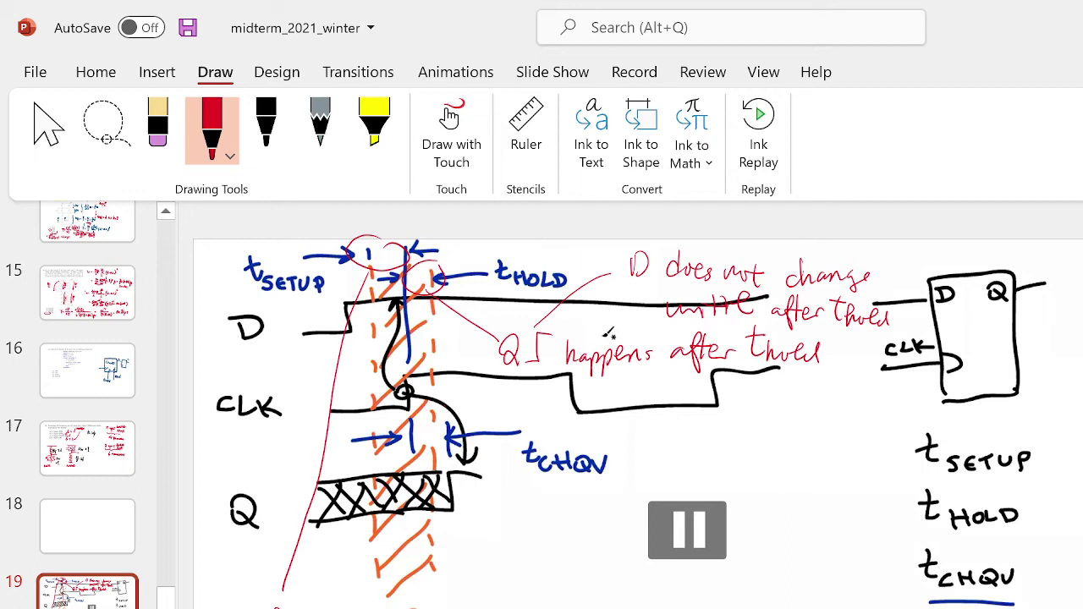
mouse_move(945, 606)
left_mouse_down()
mouse_move(947, 587)
mouse_move(973, 591)
left_mouse_up()
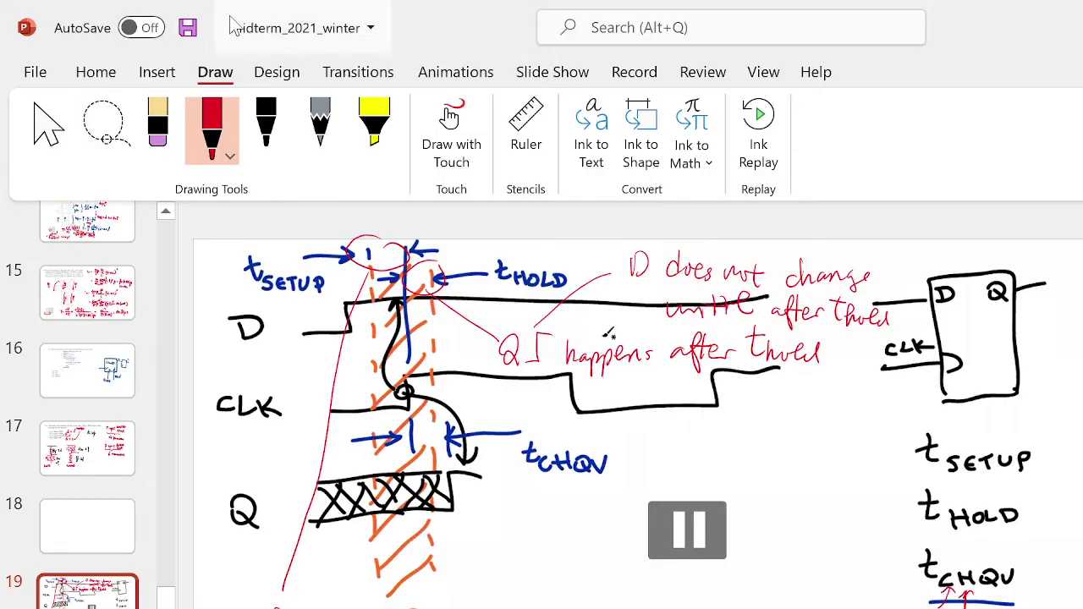
left_click(188, 28)
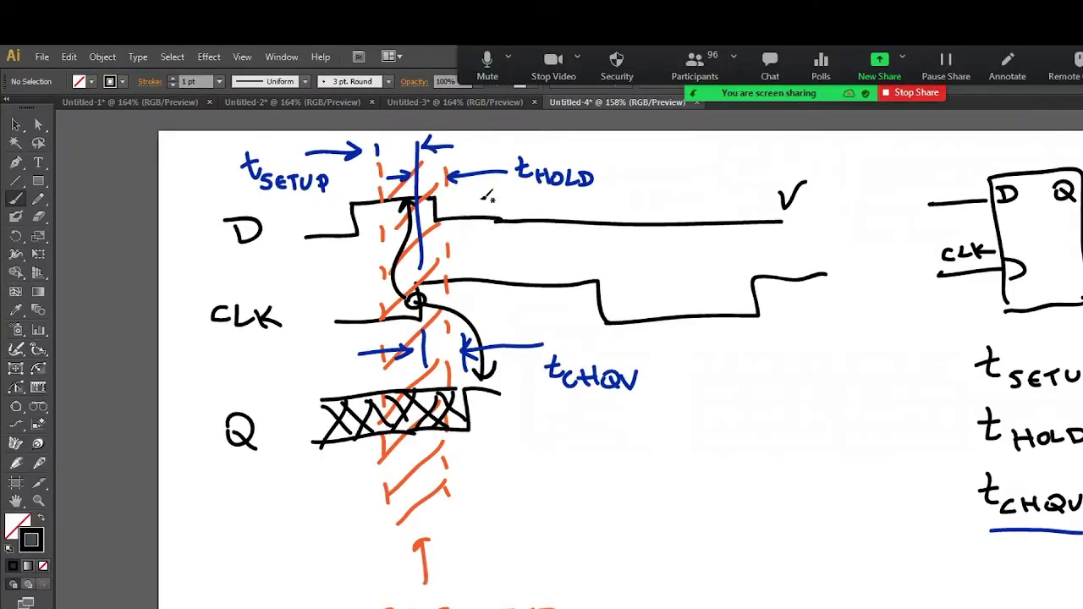
Sample the orange hatch colour and brush an orange arrow pointing at the end of Q's band
key("i")
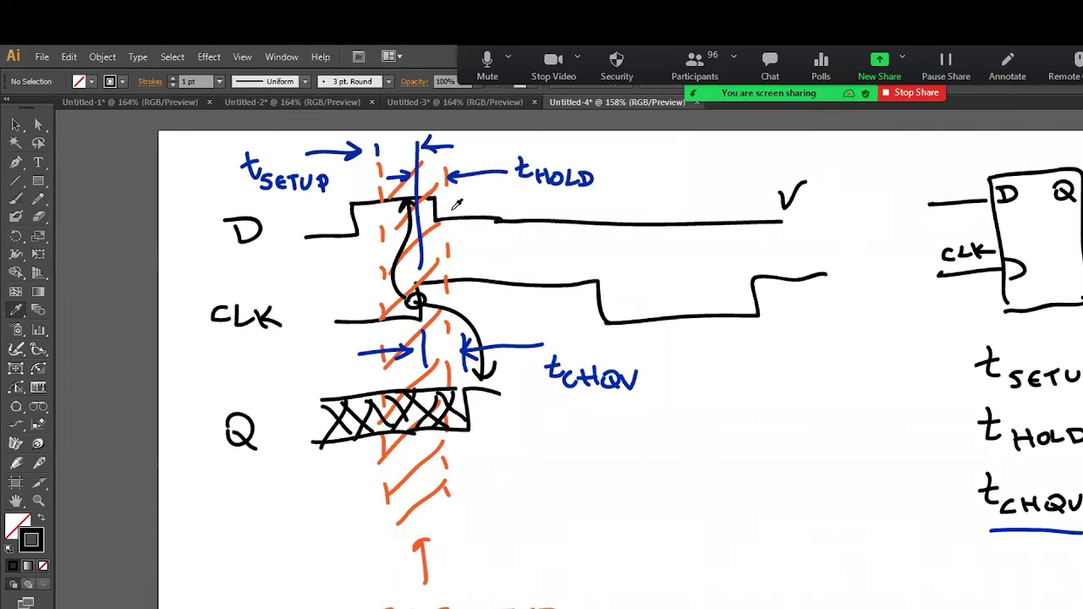
left_click(456, 204)
key("b")
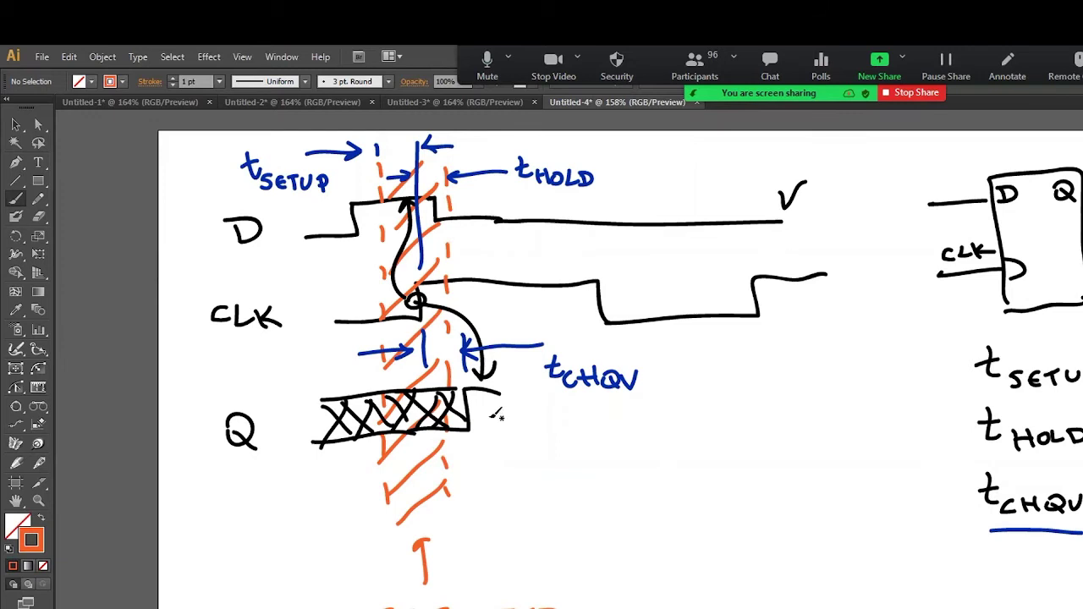
left_click_drag(513, 430, 480, 420)
Return to a black stroke and handwrite the outcomes 1. HIGH and 2. LOW
key("d")
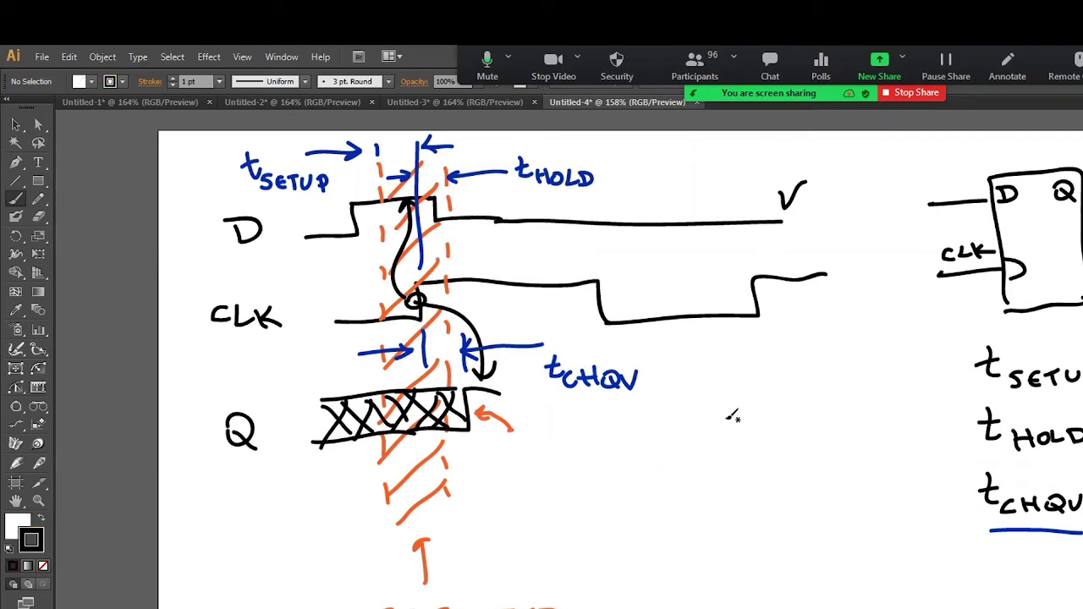
left_click_drag(675, 437, 675, 452)
left_click_drag(687, 445, 749, 453)
mouse_move(758, 435)
left_mouse_down()
mouse_move(759, 452)
mouse_move(782, 443)
left_mouse_up()
mouse_move(790, 436)
left_mouse_down()
mouse_move(791, 452)
mouse_move(804, 453)
left_mouse_up()
left_click_drag(790, 443, 803, 443)
left_click_drag(665, 481, 682, 491)
mouse_move(690, 487)
left_mouse_down()
mouse_move(753, 490)
mouse_move(763, 472)
mouse_move(796, 471)
left_mouse_up()
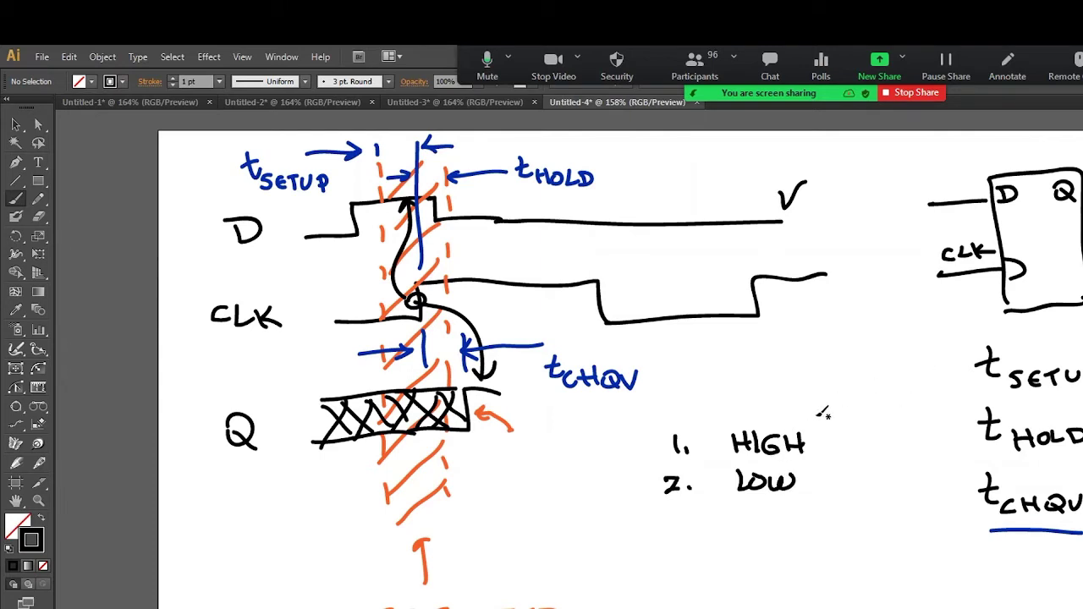
Add 3. META STABLE, underline it, and extend Q with a wavering line past the crossed region
mouse_move(672, 512)
left_mouse_down()
mouse_move(673, 534)
mouse_move(766, 532)
mouse_move(792, 515)
left_mouse_up()
mouse_move(785, 515)
left_mouse_down()
mouse_move(784, 533)
mouse_move(811, 532)
mouse_move(806, 524)
left_mouse_up()
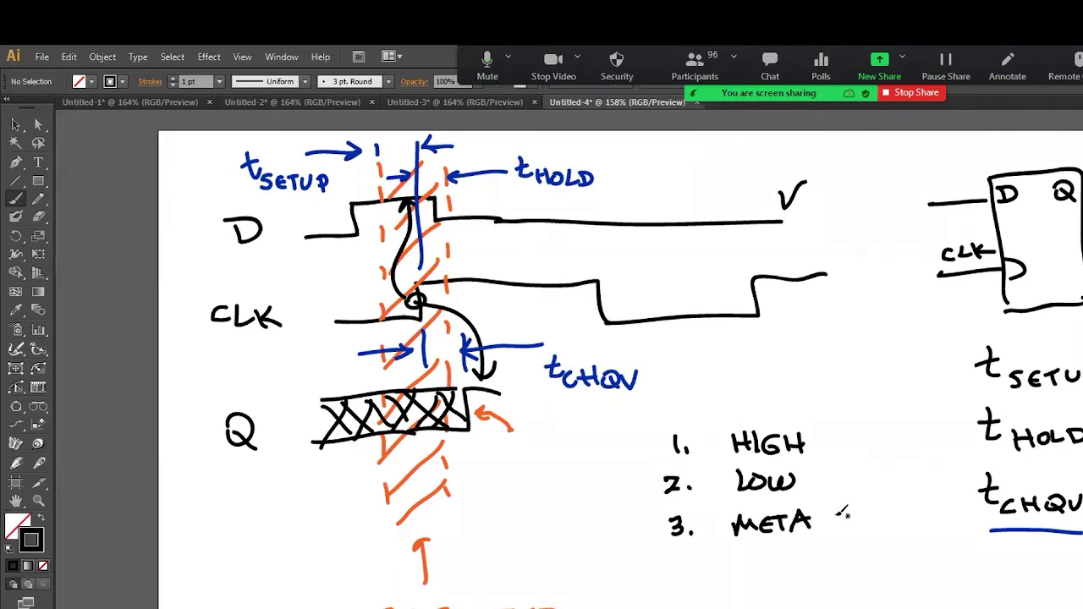
mouse_move(844, 511)
left_mouse_down()
mouse_move(838, 521)
mouse_move(886, 520)
left_mouse_up()
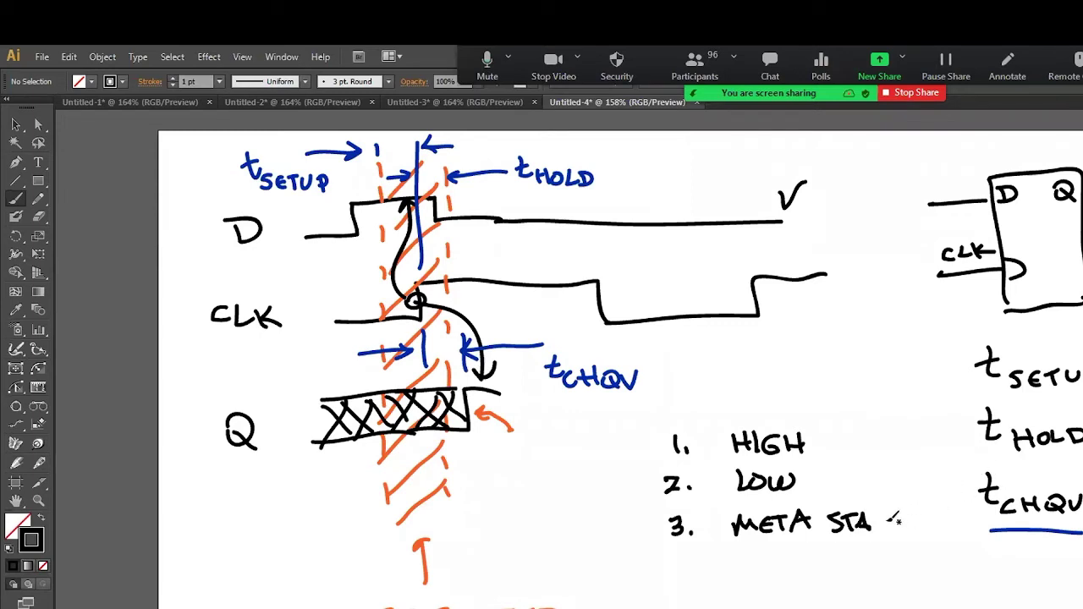
mouse_move(884, 518)
left_mouse_down()
mouse_move(923, 508)
mouse_move(920, 525)
left_mouse_up()
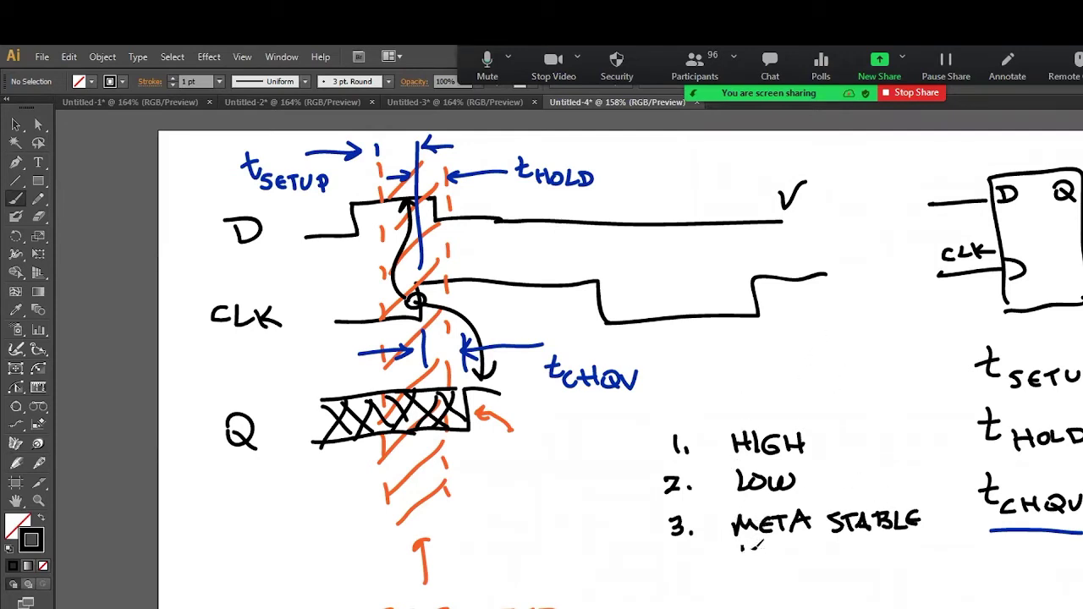
left_click_drag(742, 548, 851, 558)
mouse_move(753, 586)
left_mouse_down()
mouse_move(784, 602)
mouse_move(862, 585)
mouse_move(854, 604)
left_mouse_up()
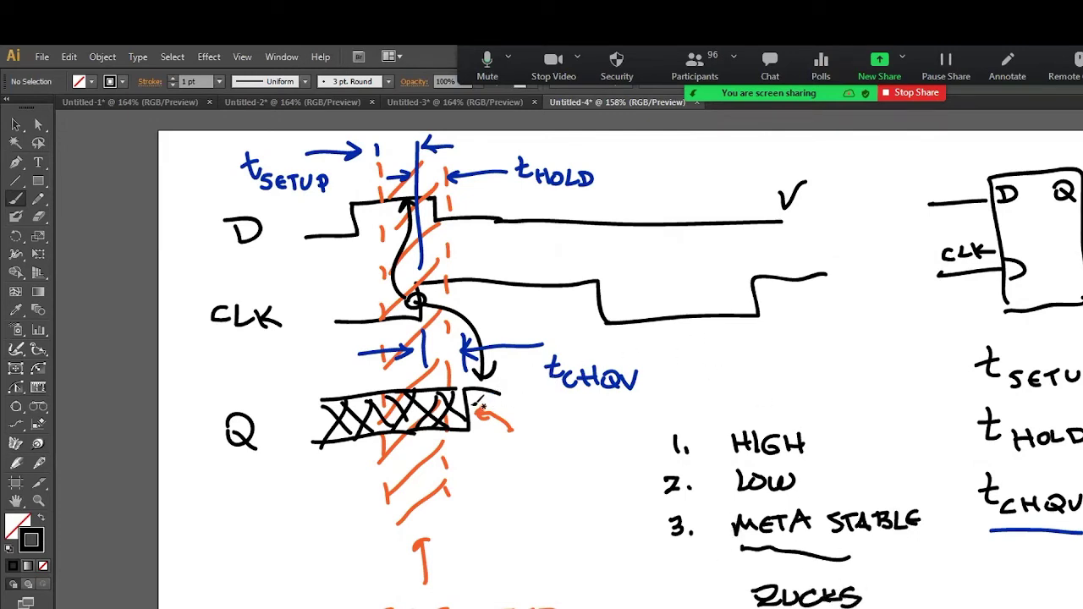
left_click_drag(471, 411, 622, 381)
left_click_drag(559, 408, 639, 420)
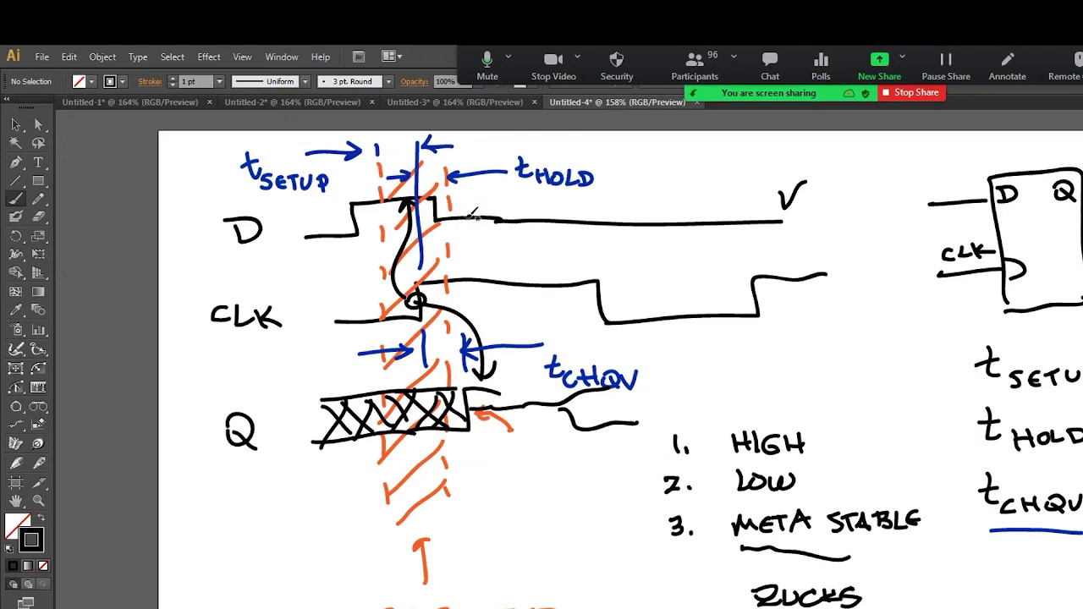
left_click(797, 528)
Create a new blank 960 x 560 px Web document, Untitled-5
left_click(487, 355)
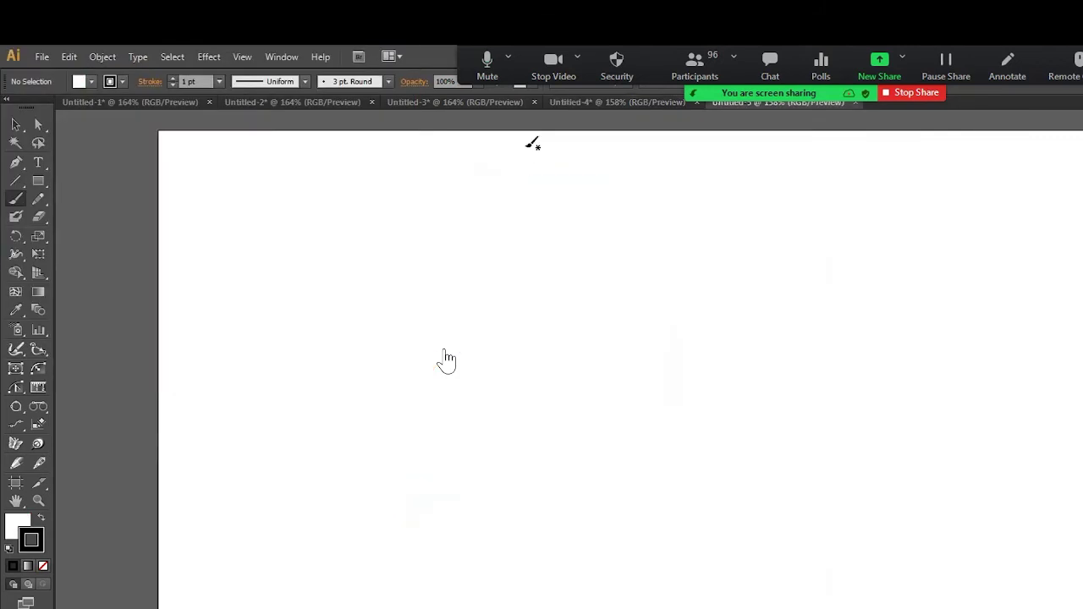
mouse_move(138, 452)
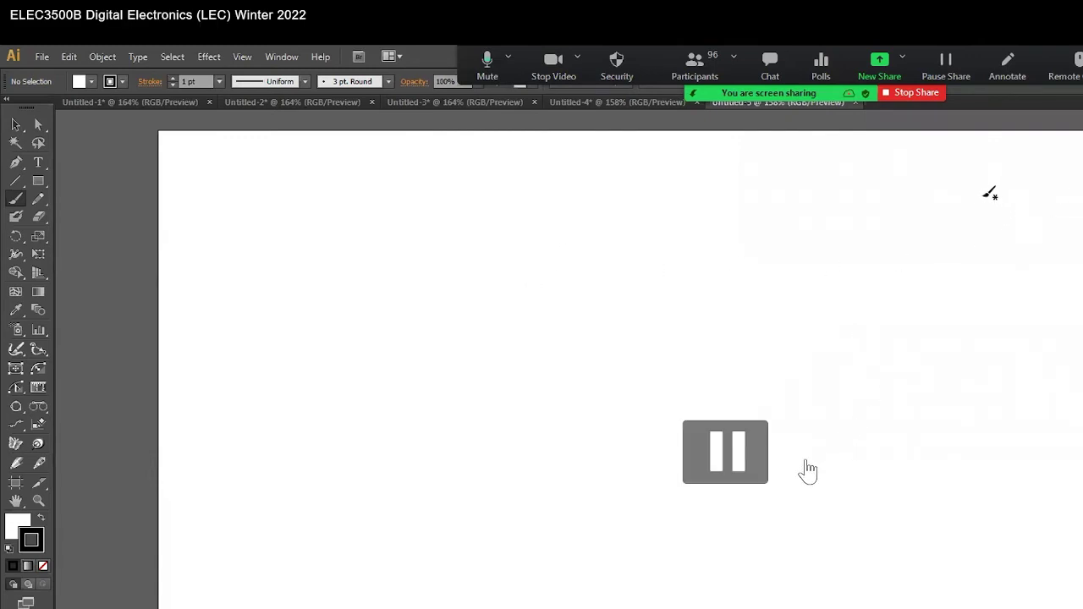
Sketch the flip-flop box with input lines and D, Q and CLK pin labels
left_click(714, 470)
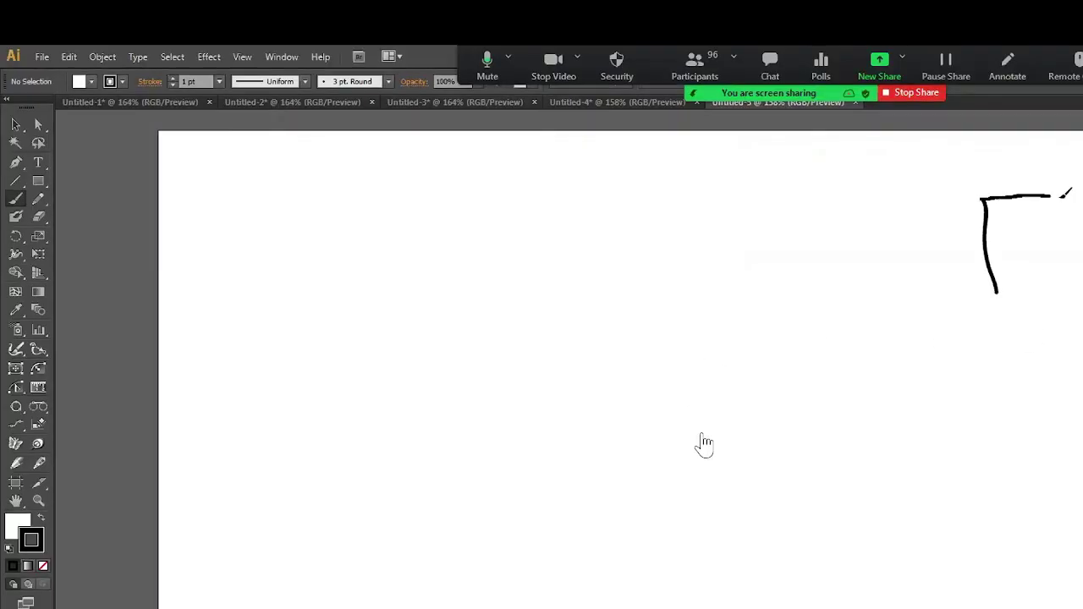
mouse_move(1064, 193)
left_mouse_down()
mouse_move(1073, 248)
mouse_move(1006, 318)
mouse_move(995, 288)
mouse_move(947, 288)
left_mouse_up()
mouse_move(980, 218)
left_mouse_down()
mouse_move(935, 224)
mouse_move(998, 225)
left_mouse_up()
mouse_move(1058, 206)
left_mouse_down()
mouse_move(1046, 215)
mouse_move(1069, 222)
left_mouse_up()
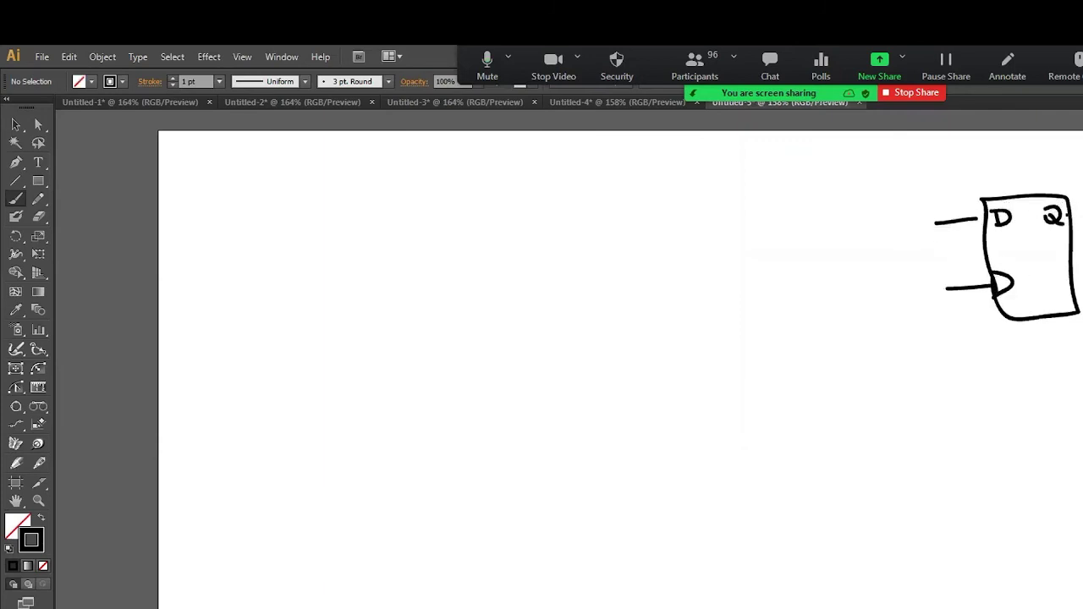
left_click_drag(929, 266, 976, 272)
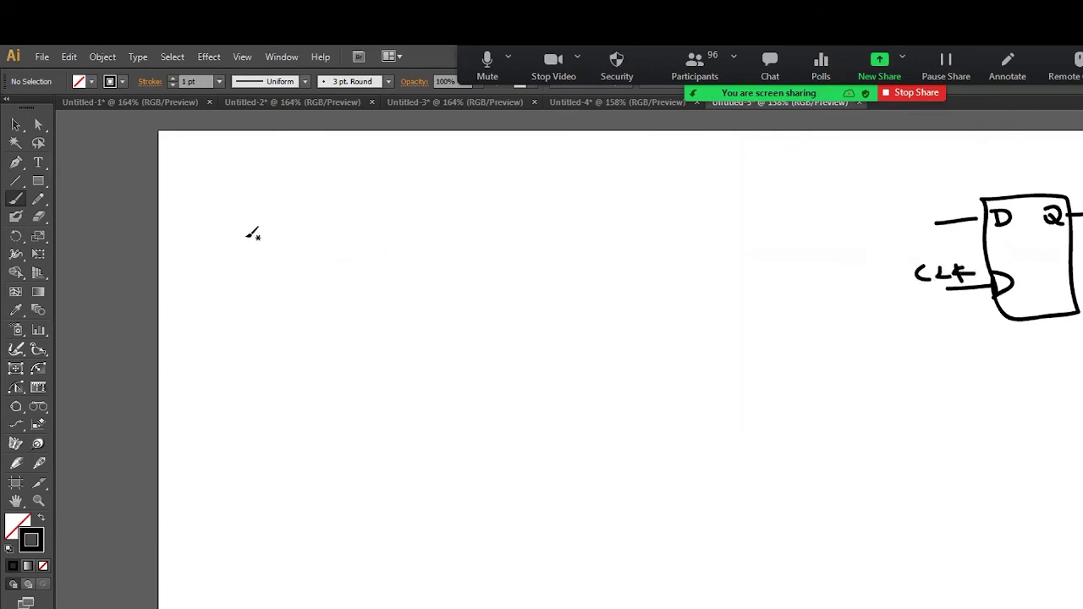
Draw the D and CLK waveform rows and a Q label, then start an orange dashed line
mouse_move(234, 231)
left_mouse_down()
mouse_move(242, 259)
mouse_move(349, 270)
mouse_move(370, 267)
mouse_move(372, 219)
mouse_move(759, 215)
left_mouse_up()
mouse_move(244, 372)
left_mouse_down()
mouse_move(222, 387)
mouse_move(373, 382)
mouse_move(460, 358)
mouse_move(491, 334)
mouse_move(634, 329)
mouse_move(686, 370)
mouse_move(856, 360)
mouse_move(870, 320)
mouse_move(898, 330)
left_mouse_up()
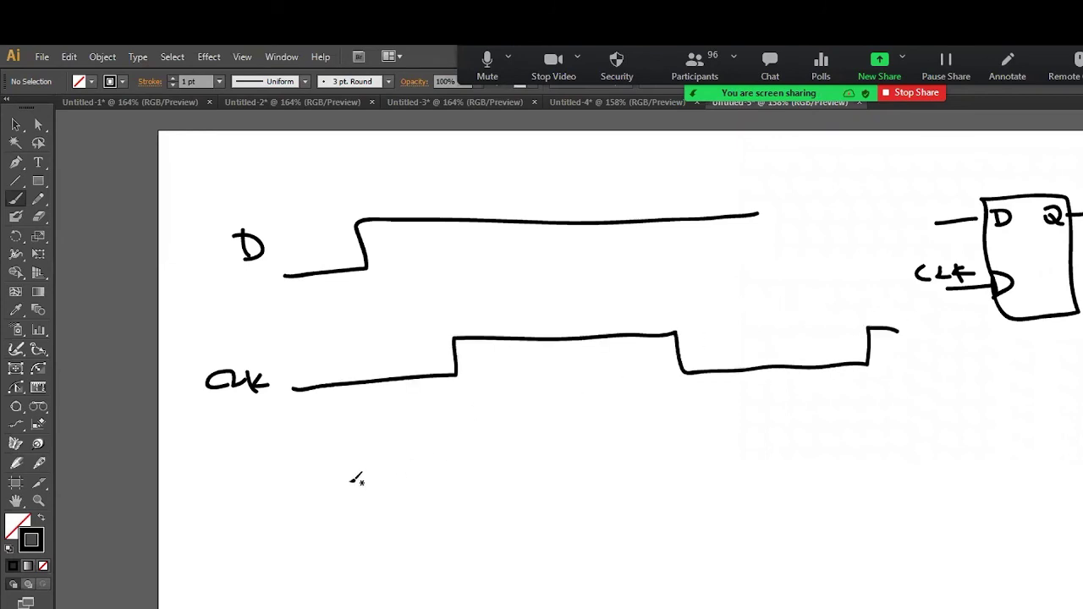
mouse_move(241, 474)
left_mouse_down()
mouse_move(225, 498)
mouse_move(248, 516)
left_mouse_up()
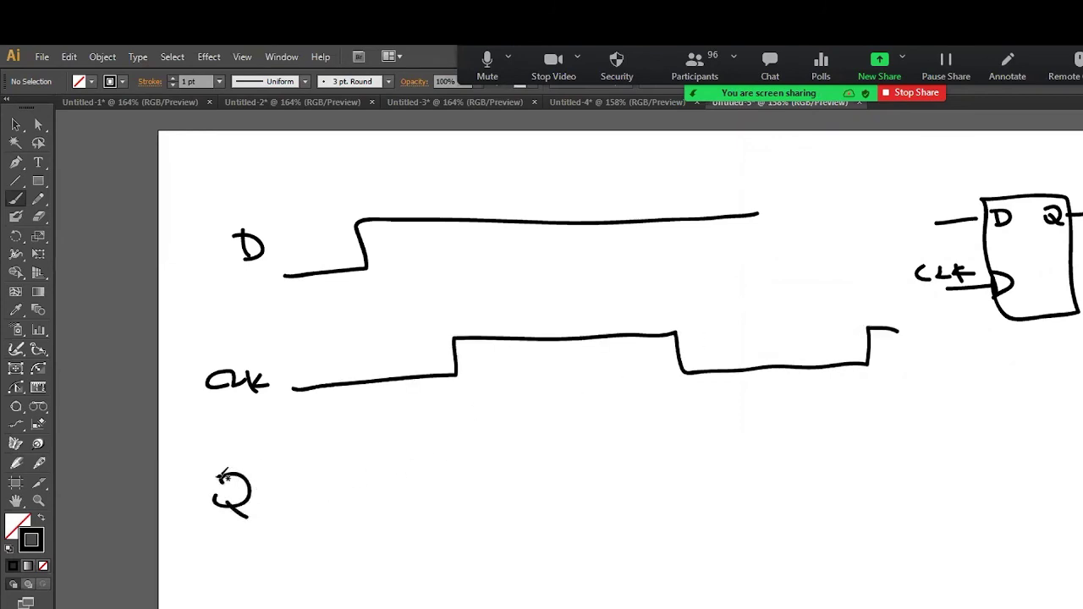
left_click_drag(221, 474, 209, 492)
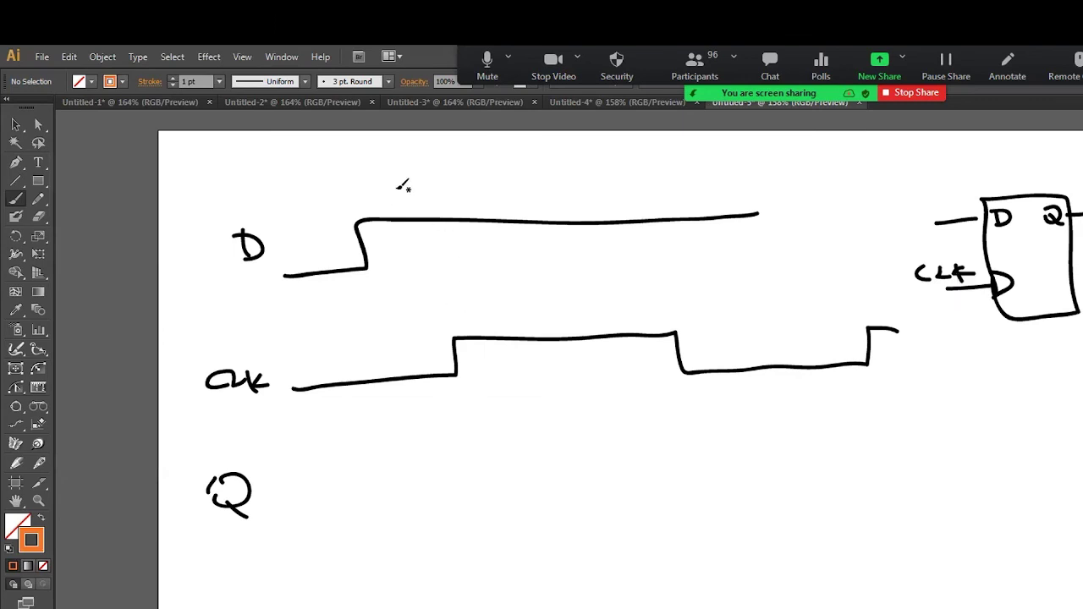
left_click_drag(394, 179, 418, 585)
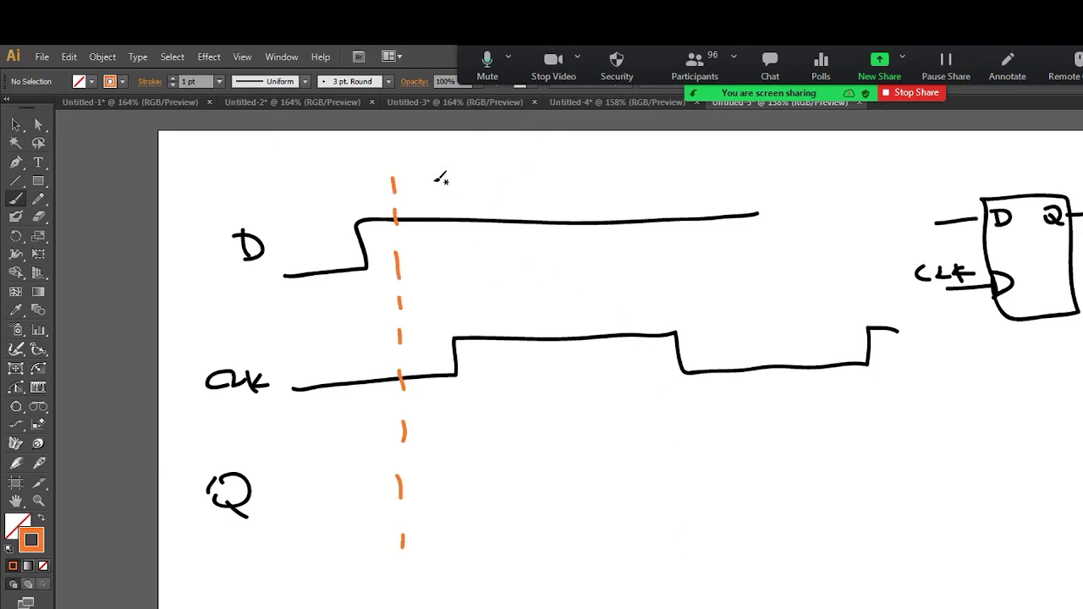
Add a second orange dashed line, hatch between the lines across D, CLK and Q, and draw an upward arrow below
left_click_drag(432, 176, 434, 316)
left_click_drag(432, 387, 439, 495)
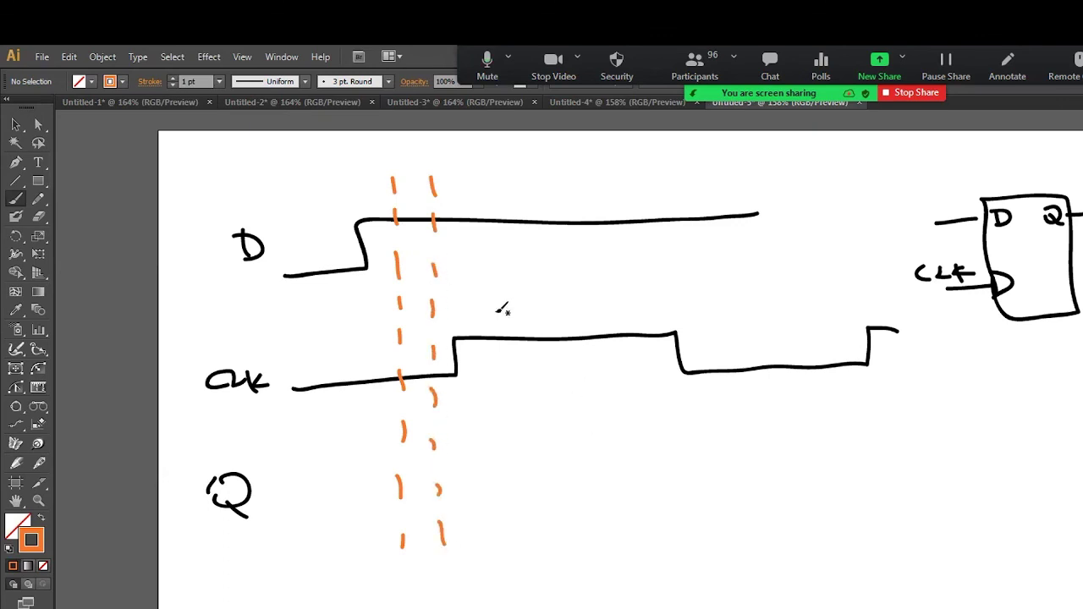
left_click_drag(417, 178, 406, 229)
mouse_move(430, 244)
left_mouse_down()
mouse_move(402, 271)
mouse_move(398, 478)
left_mouse_up()
mouse_move(438, 482)
left_mouse_down()
mouse_move(398, 525)
mouse_move(408, 552)
left_mouse_up()
mouse_move(427, 602)
left_mouse_down()
mouse_move(424, 570)
mouse_move(435, 580)
left_mouse_up()
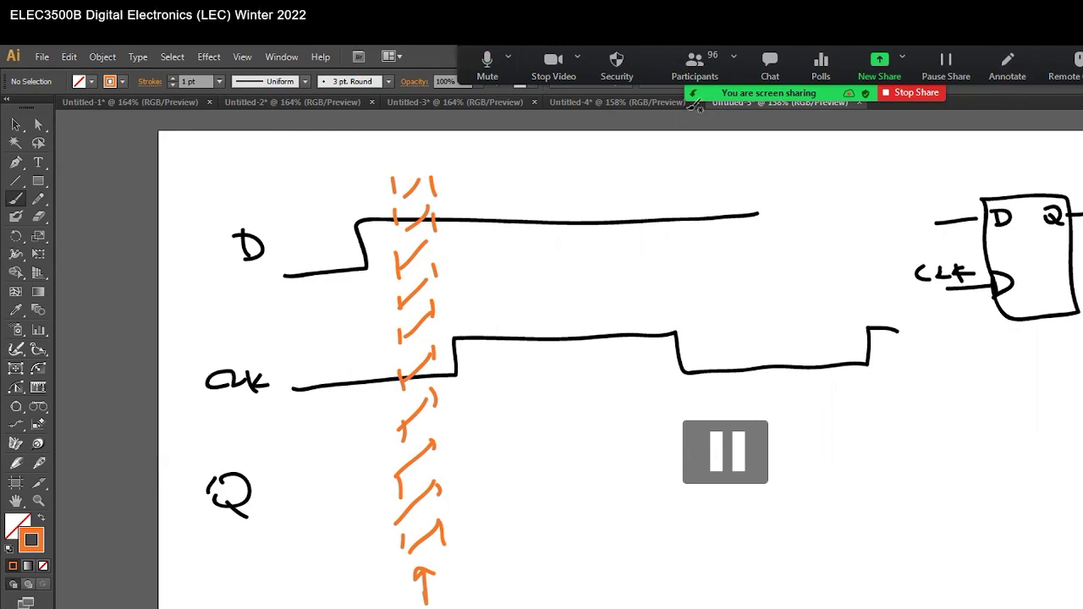
Return to the Untitled-4 diagram, pause the lecture, and bring the OBS window forward
left_click(614, 101)
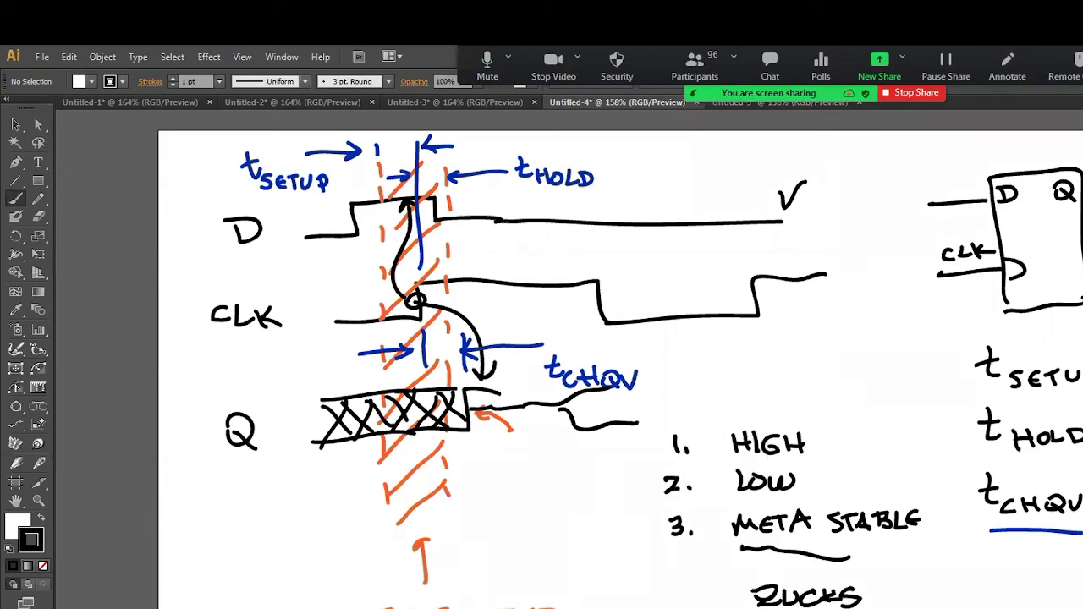
left_click(730, 459)
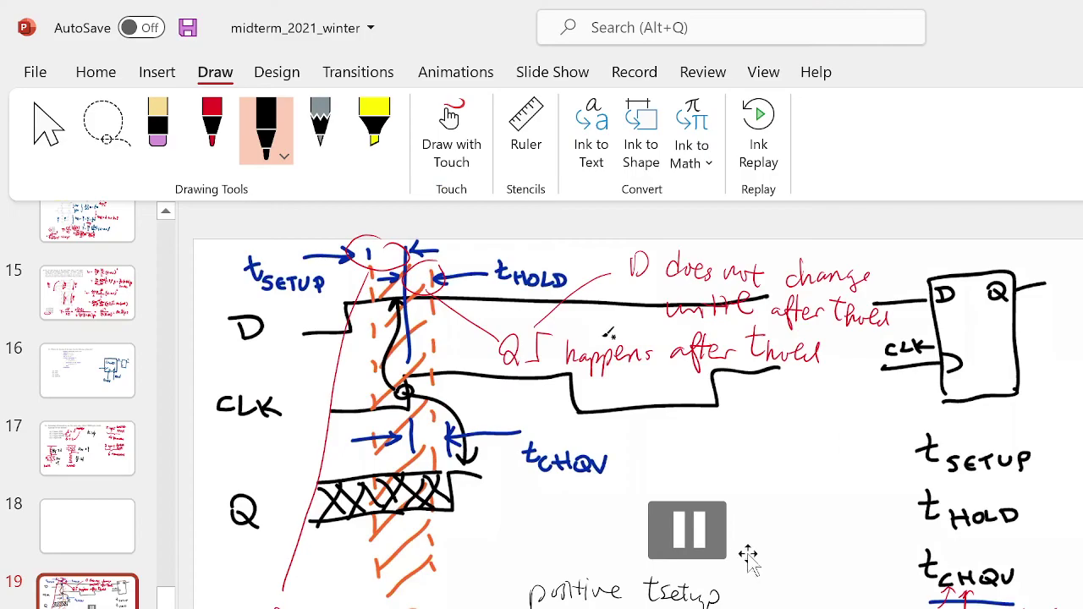
key("alt+Tab")
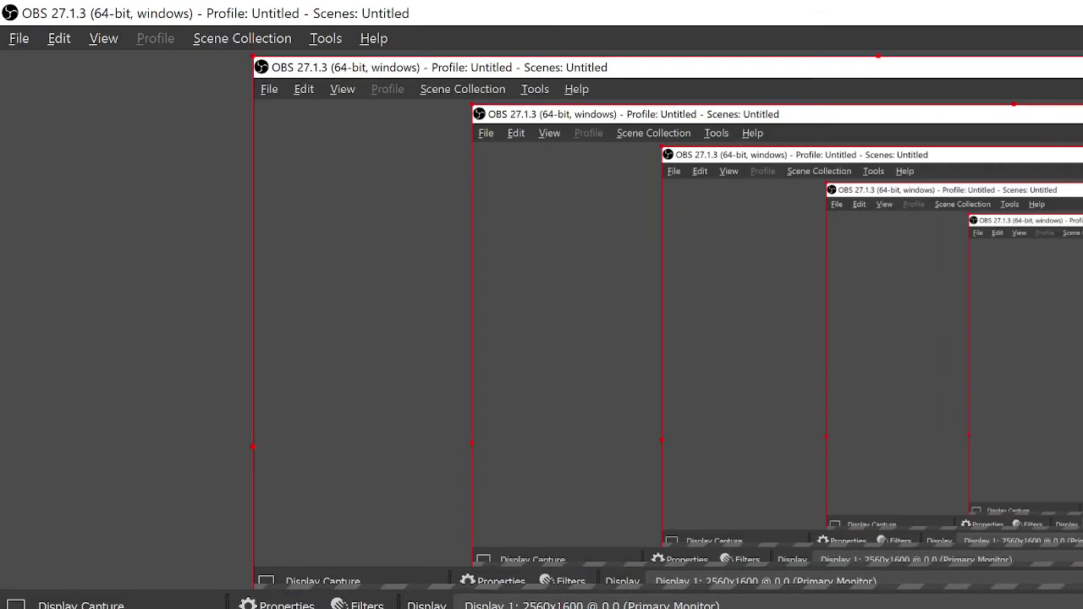